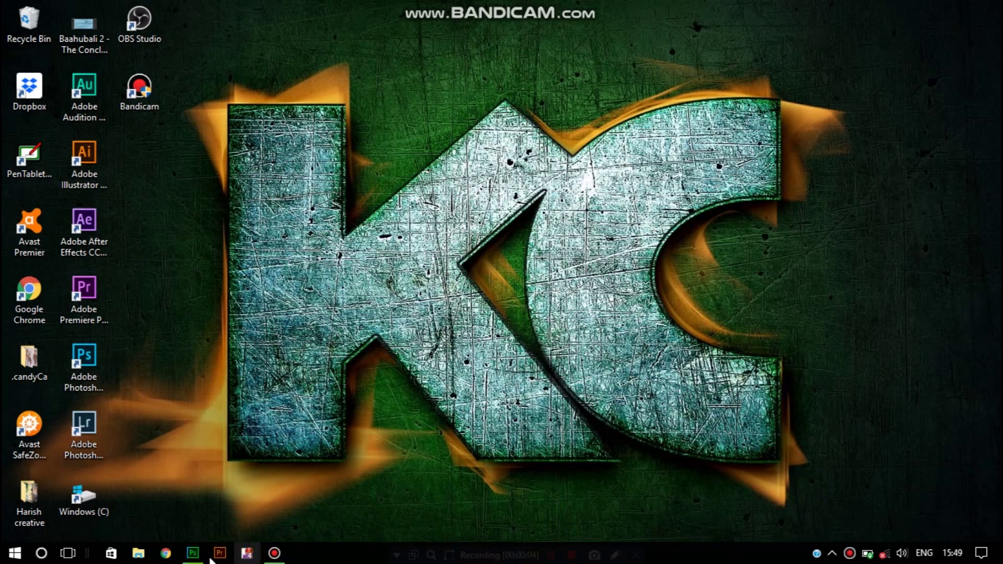
# Step: Create a new blank white 1980×1080, 100 ppi document from the recent preset
pyautogui.click(194, 554)
pyautogui.click(588, 105)
pyautogui.click(41, 12)
pyautogui.click(44, 29)
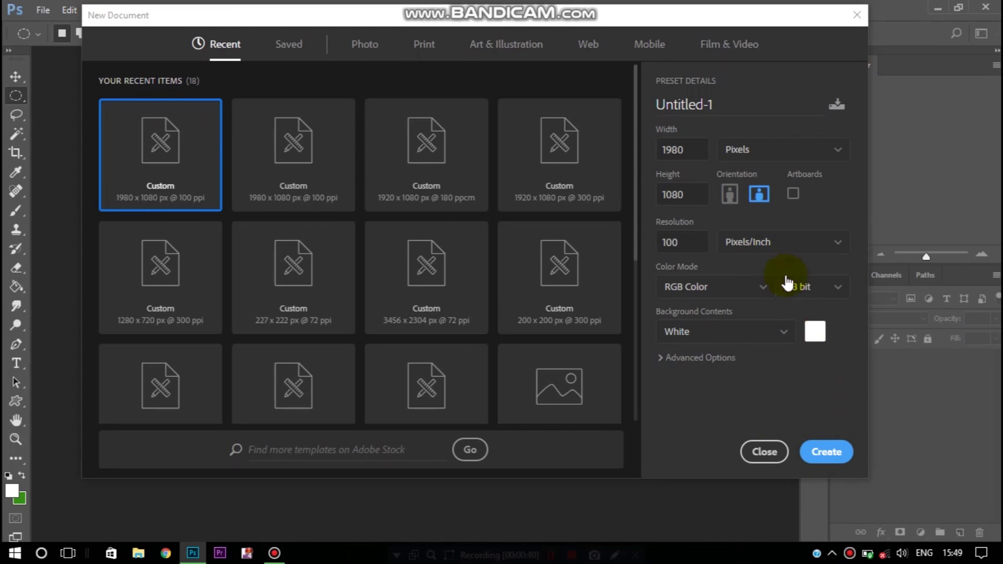
pyautogui.click(443, 140)
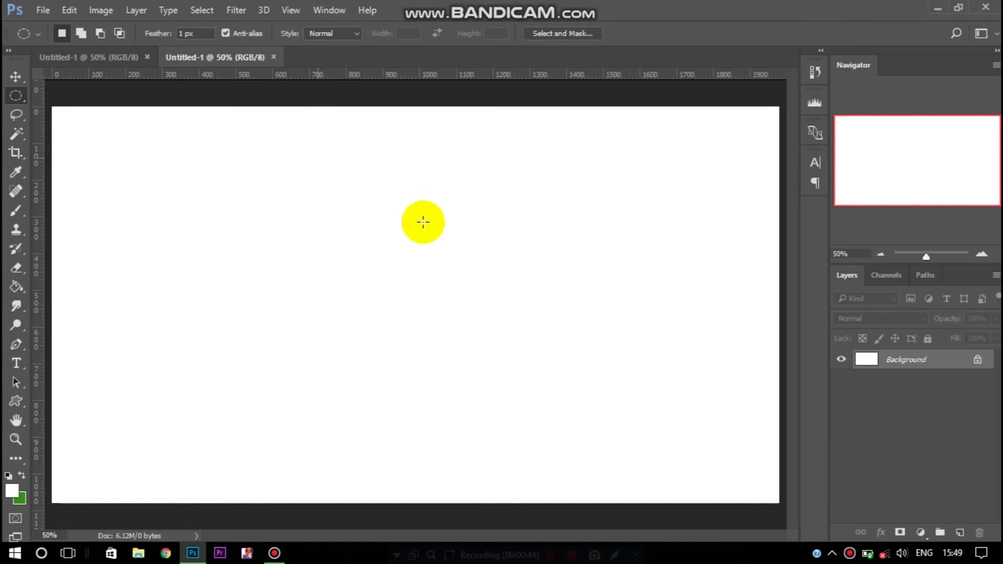
# Step: Unlock the Background, add a layer, fill a large circle selection green, and lock transparency
pyautogui.click(970, 358)
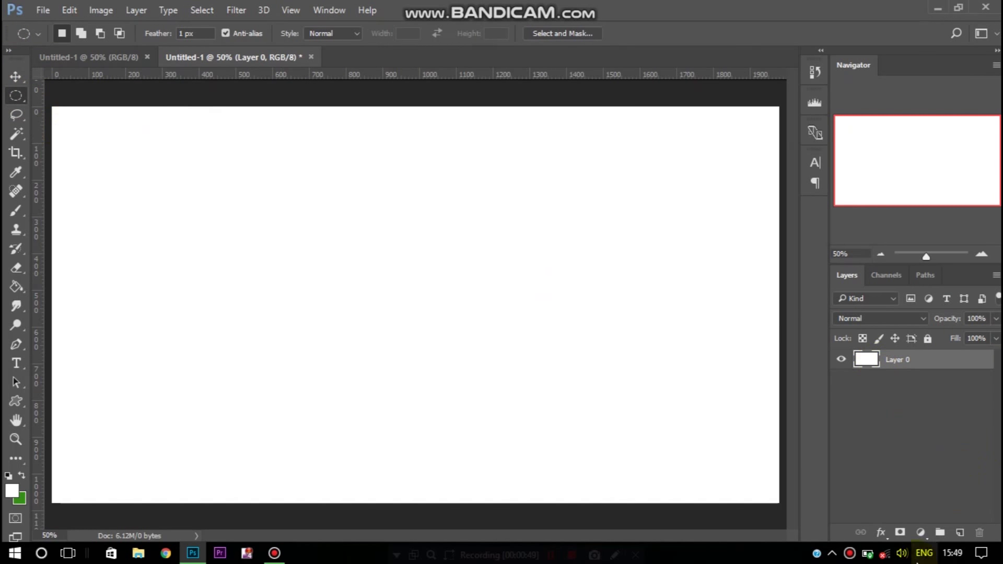
pyautogui.click(960, 531)
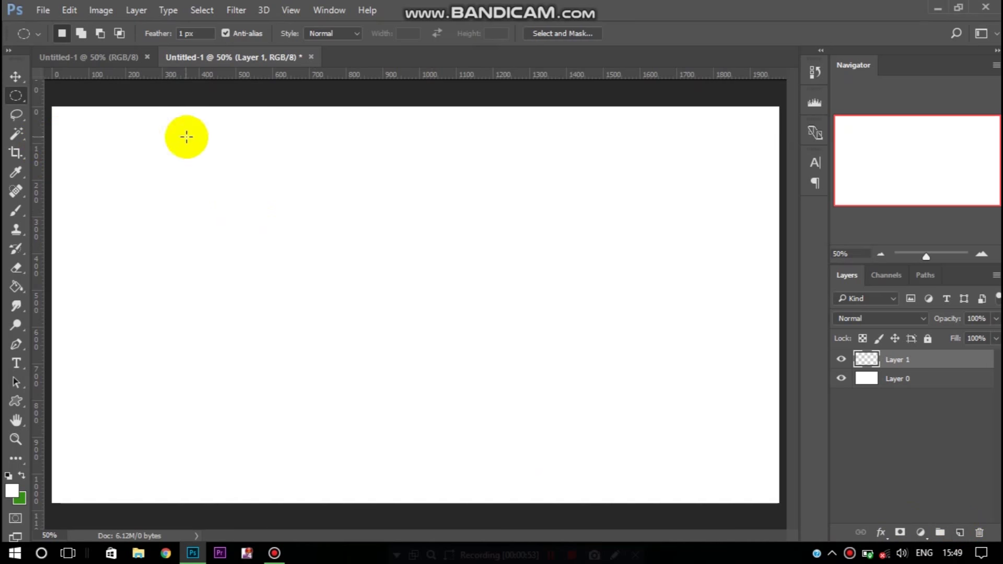
pyautogui.moveTo(389, 155)
pyautogui.mouseDown()
pyautogui.moveTo(658, 443)
pyautogui.moveTo(667, 436)
pyautogui.mouseUp()
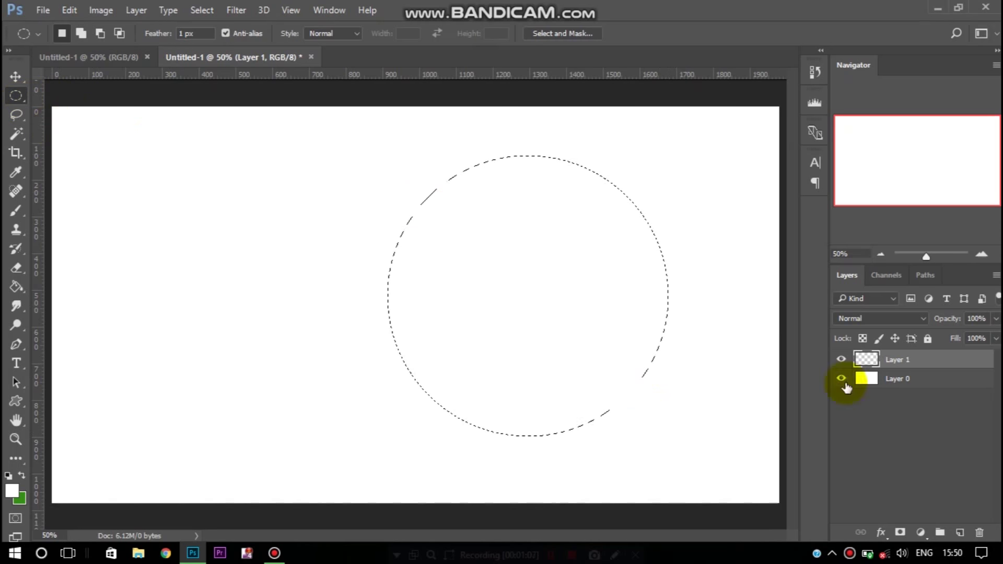
pyautogui.click(17, 285)
pyautogui.press('x')
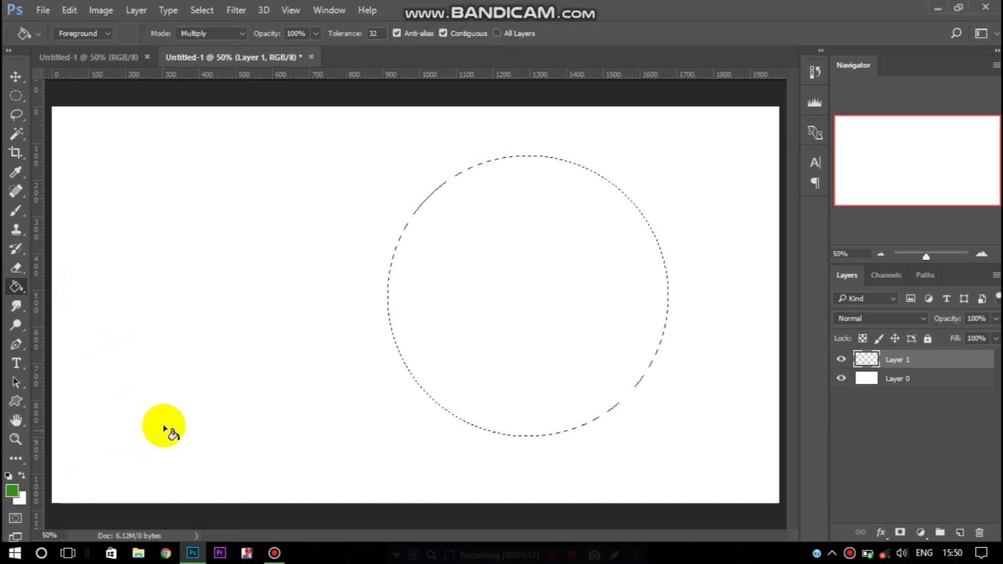
pyautogui.click(556, 269)
pyautogui.click(862, 338)
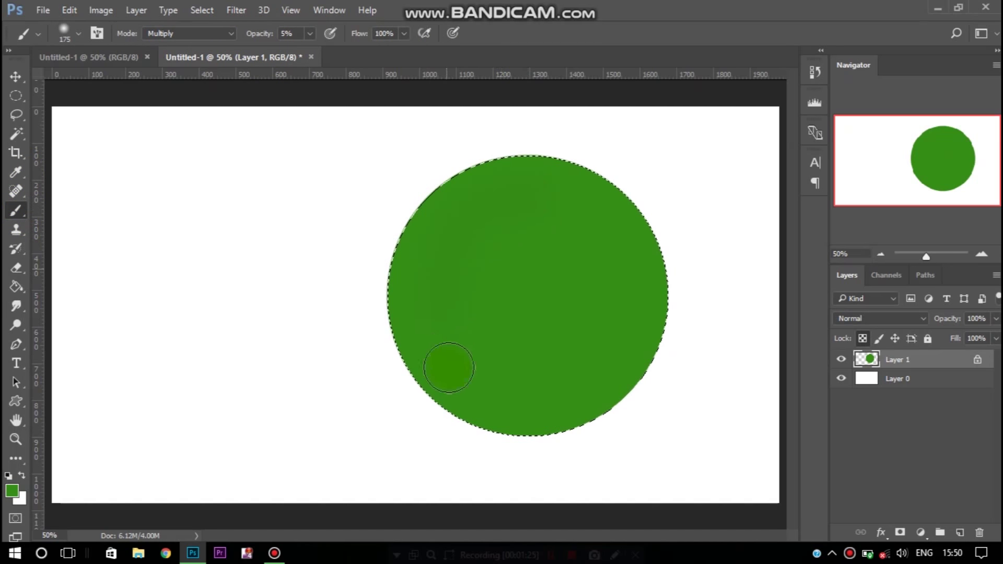
# Step: Shade the circle's left side with soft Multiply strokes, settling on 14% opacity
pyautogui.moveTo(433, 239); pyautogui.dragTo(420, 288)
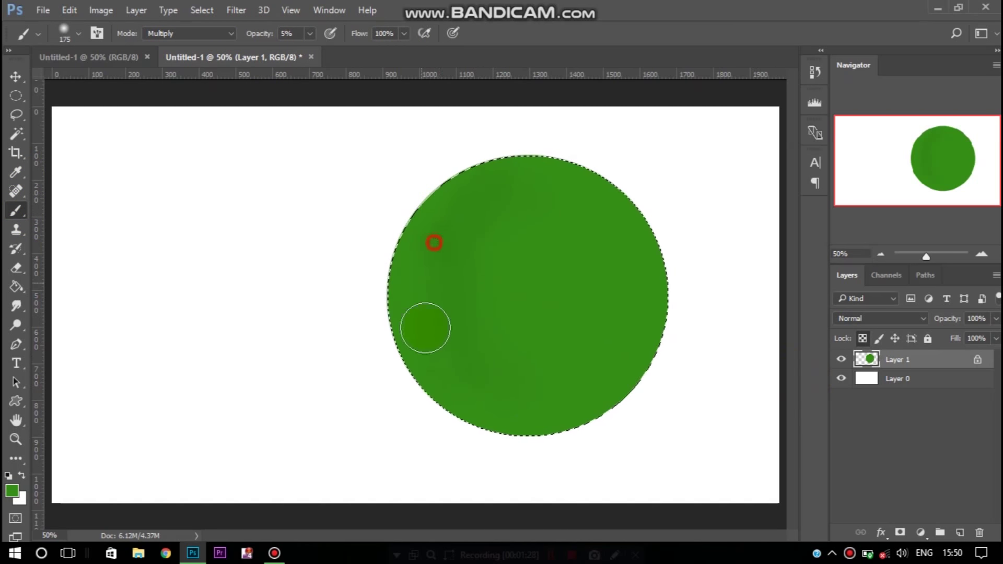
pyautogui.moveTo(258, 31); pyautogui.dragTo(269, 30)
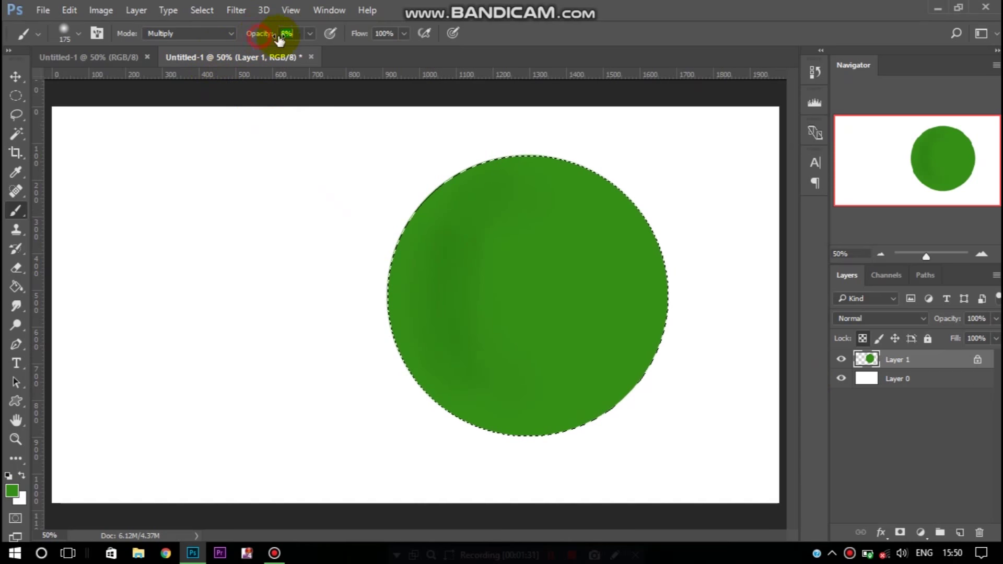
pyautogui.moveTo(488, 187); pyautogui.dragTo(442, 377)
pyautogui.hotkey('ctrl', 'z')
pyautogui.moveTo(265, 35); pyautogui.dragTo(261, 34)
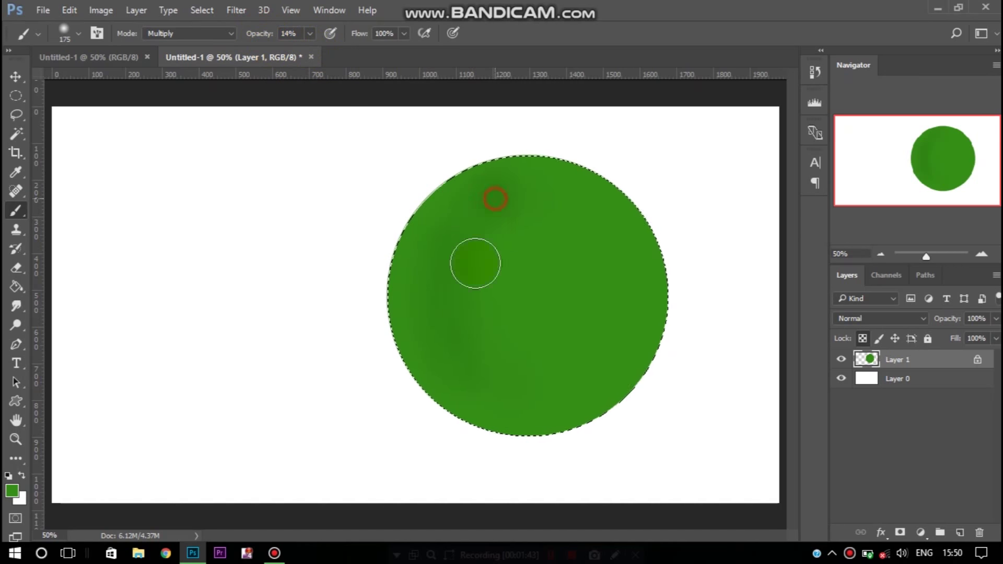
pyautogui.moveTo(458, 218); pyautogui.dragTo(427, 410)
pyautogui.moveTo(524, 385); pyautogui.dragTo(578, 416)
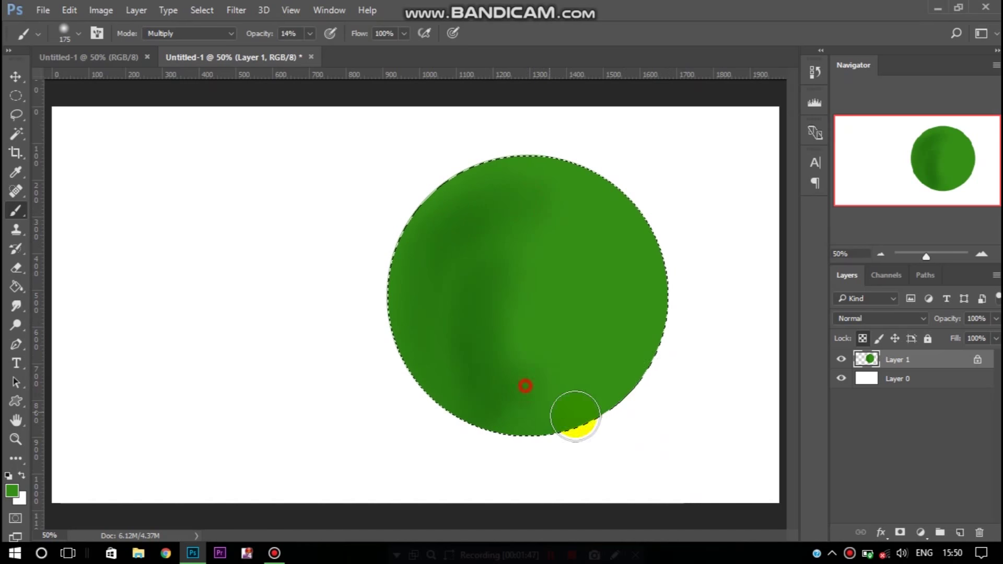
pyautogui.moveTo(455, 237); pyautogui.dragTo(434, 311)
# Step: Darken the circle's upper edge and dab soft shading around its edges and middle
pyautogui.click(311, 58)
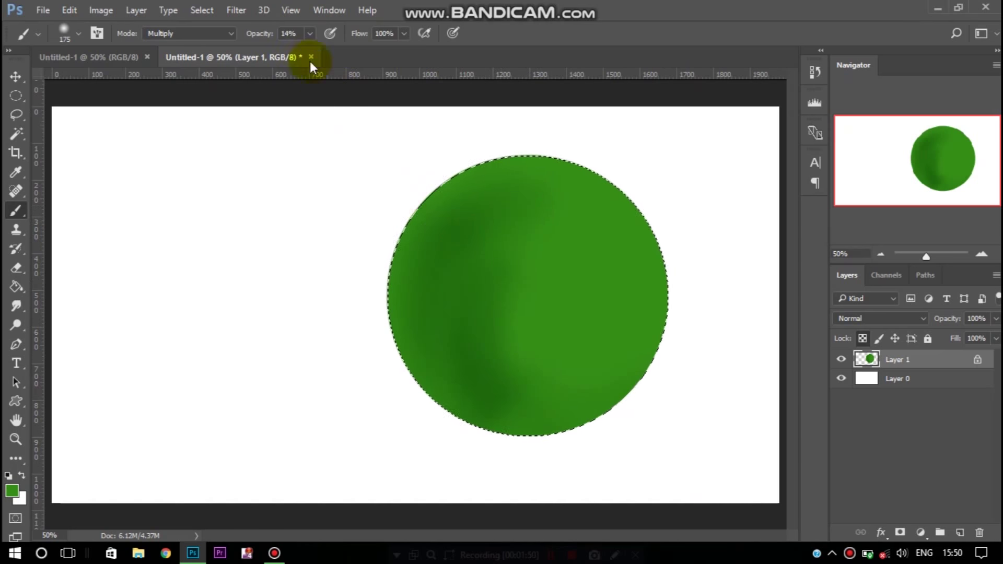
pyautogui.click(530, 168)
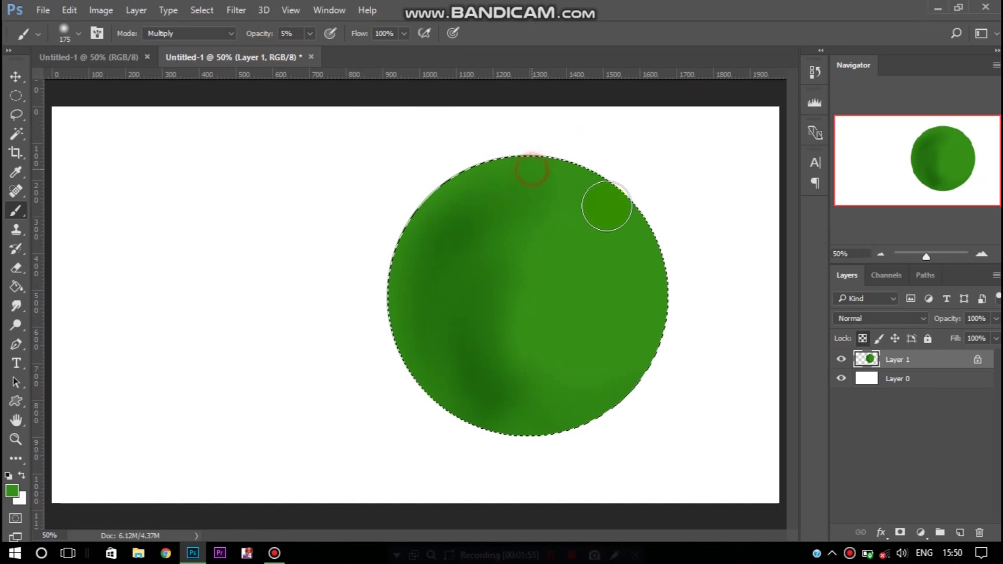
pyautogui.click(573, 173)
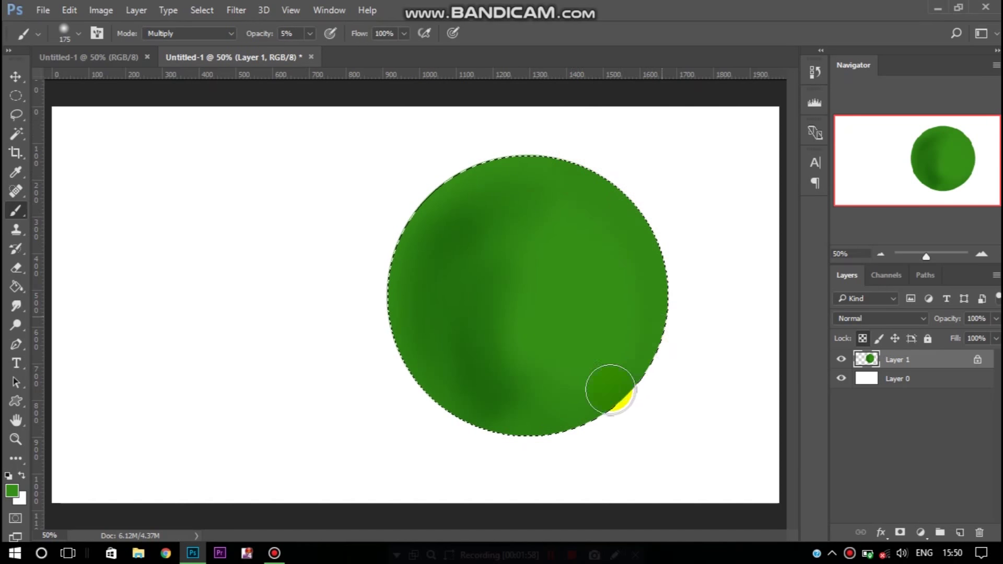
pyautogui.click(602, 163)
pyautogui.moveTo(607, 182); pyautogui.dragTo(409, 249)
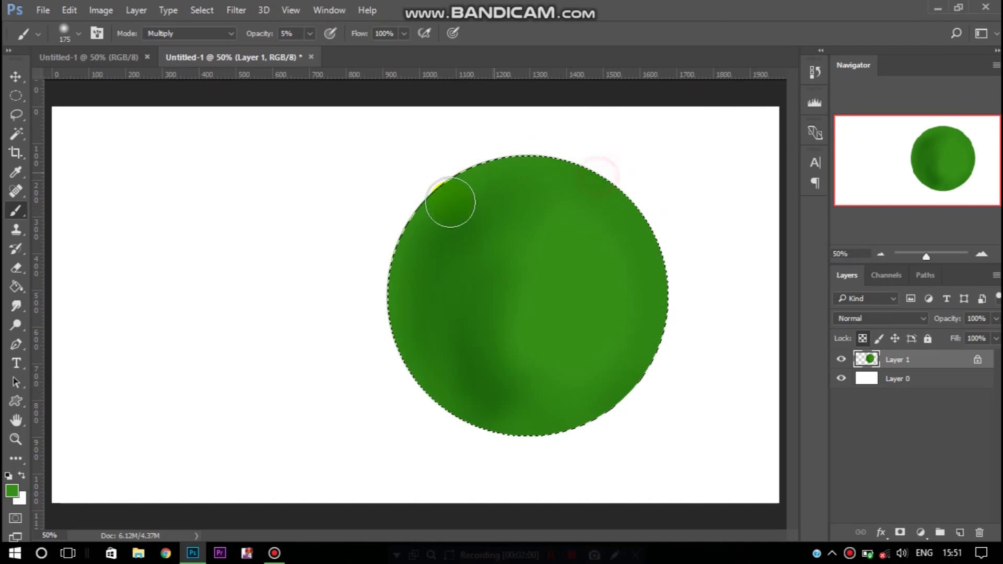
pyautogui.click(477, 398)
pyautogui.click(659, 346)
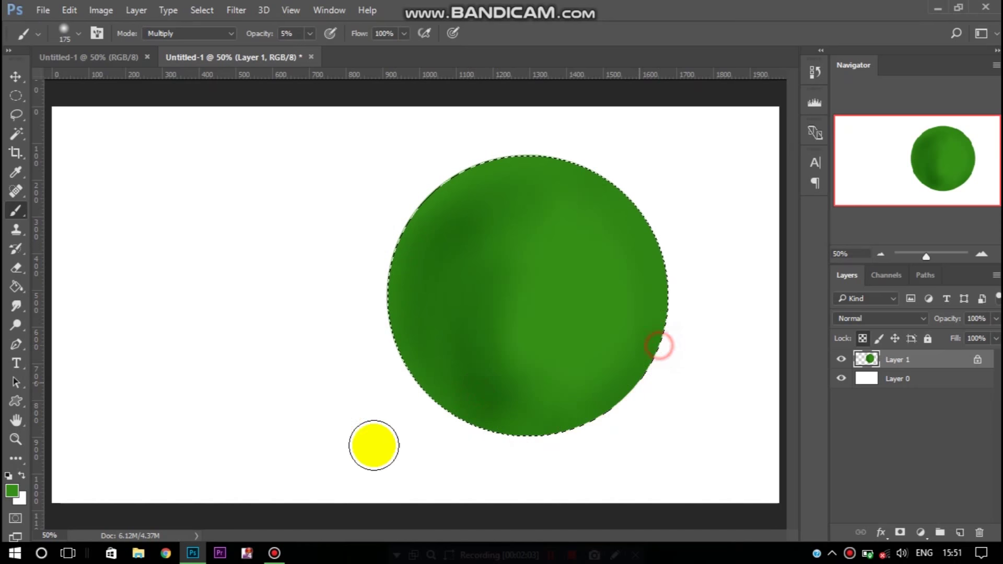
pyautogui.click(516, 198)
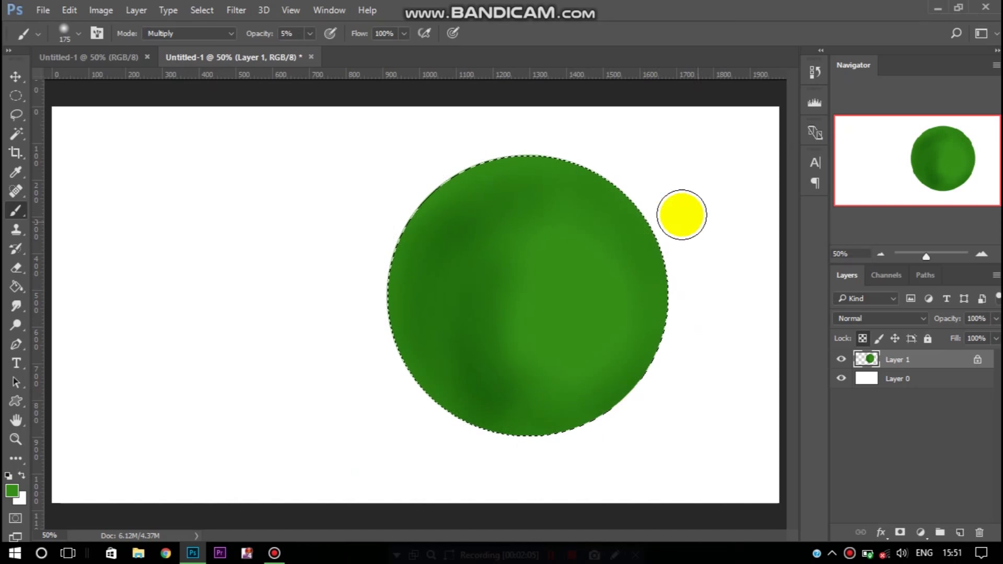
pyautogui.click(598, 202)
pyautogui.click(524, 258)
pyautogui.click(559, 235)
pyautogui.click(601, 225)
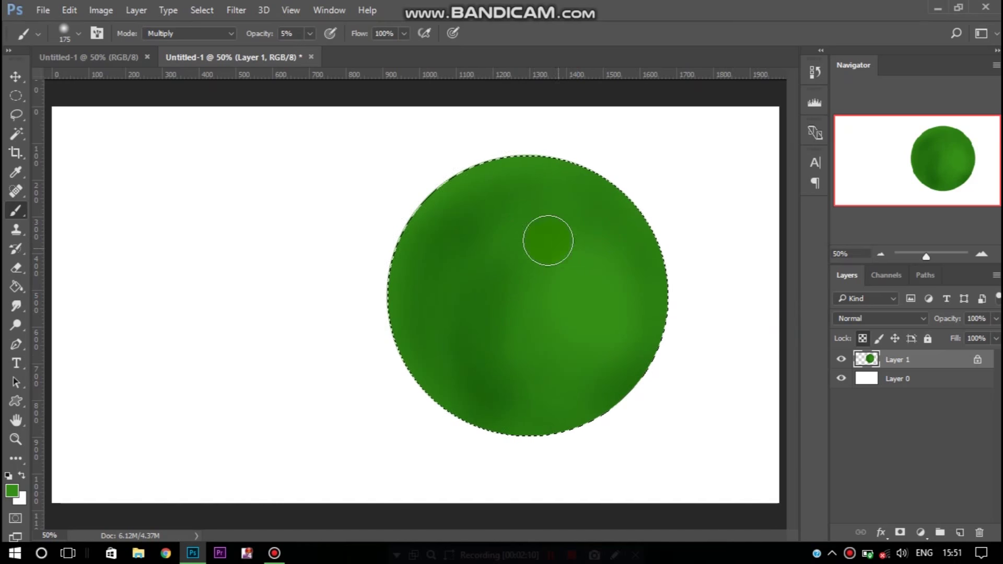
# Step: Even out the shading across the circle while darkening its upper-left edge
pyautogui.click(403, 203)
pyautogui.click(533, 221)
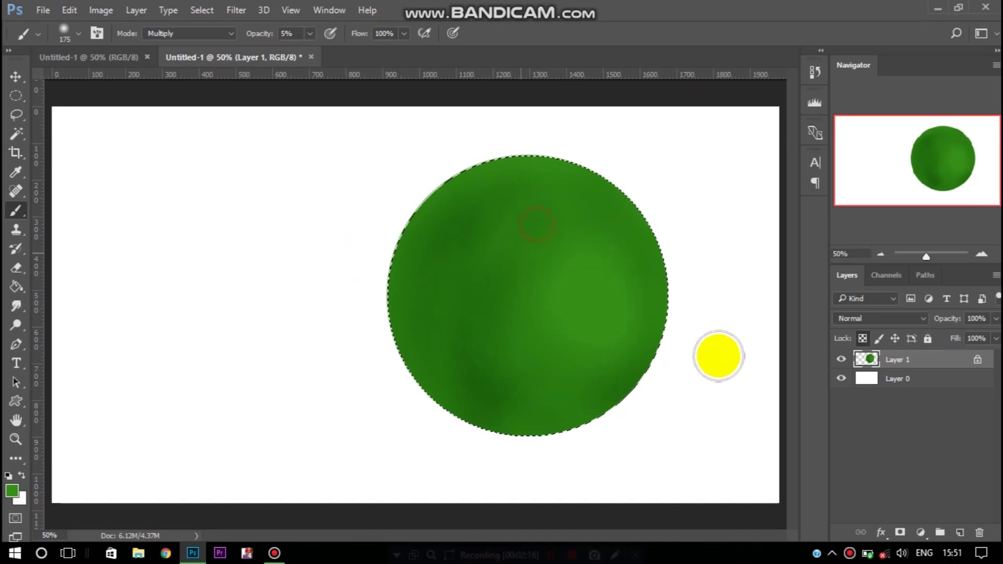
pyautogui.click(516, 236)
pyautogui.click(633, 217)
pyautogui.click(604, 408)
pyautogui.click(443, 426)
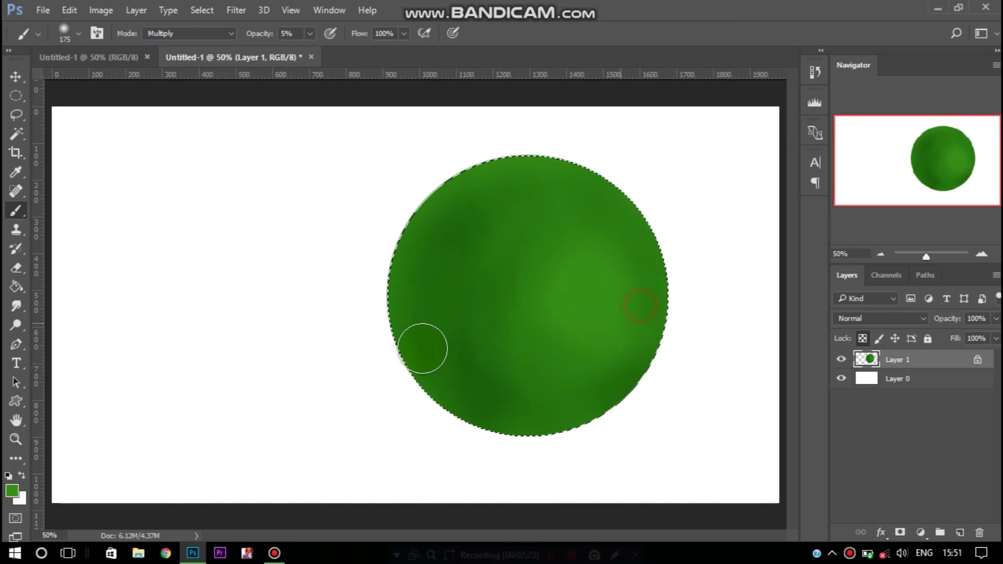
pyautogui.click(518, 385)
pyautogui.click(530, 347)
pyautogui.click(580, 223)
pyautogui.click(419, 195)
pyautogui.click(448, 448)
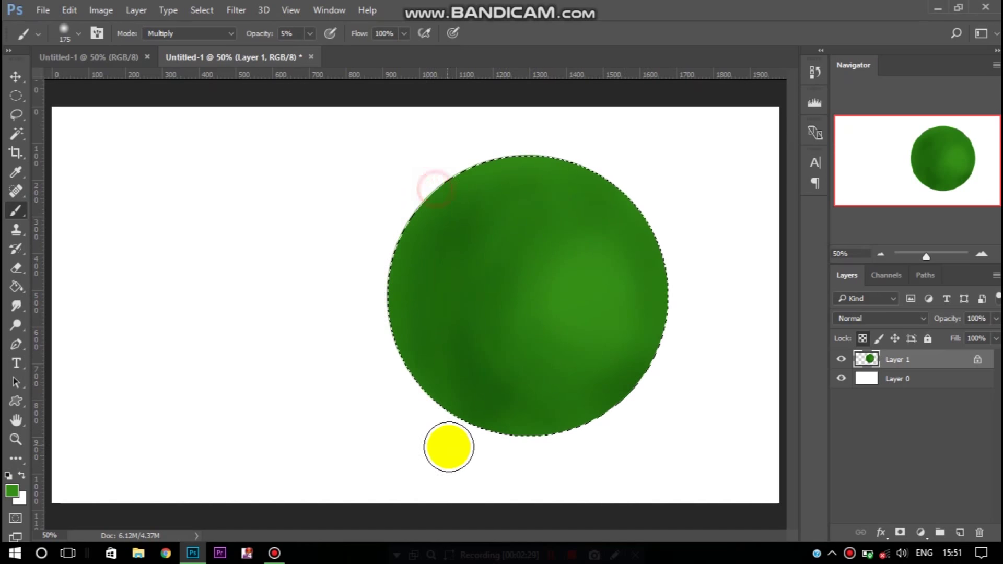
# Step: Enlarge the brush and shade the circle's upper-left and top edges
pyautogui.press(']')
pyautogui.press(']')
pyautogui.press(']')
pyautogui.click(414, 186)
pyautogui.click(450, 175)
pyautogui.click(503, 454)
pyautogui.click(555, 457)
pyautogui.click(445, 158)
pyautogui.click(480, 142)
pyautogui.click(519, 134)
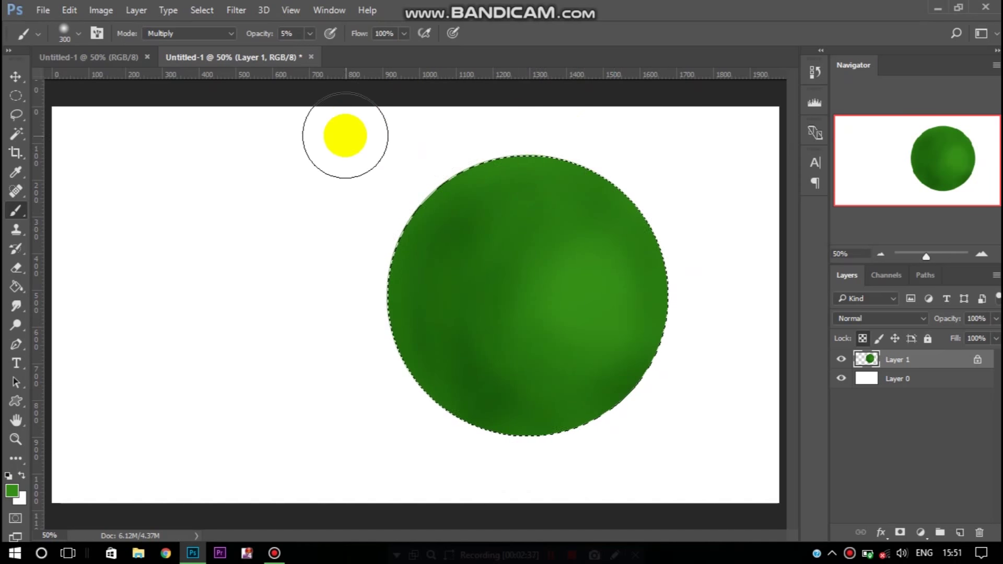
pyautogui.click(229, 33)
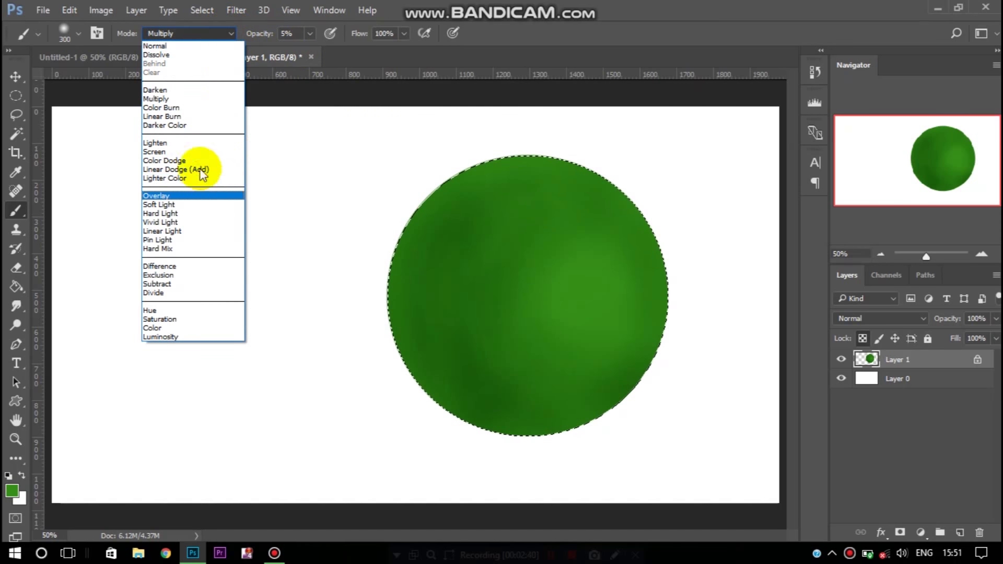
# Step: Set the brush to Screen mode and shrink it to about 177 px
pyautogui.click(197, 151)
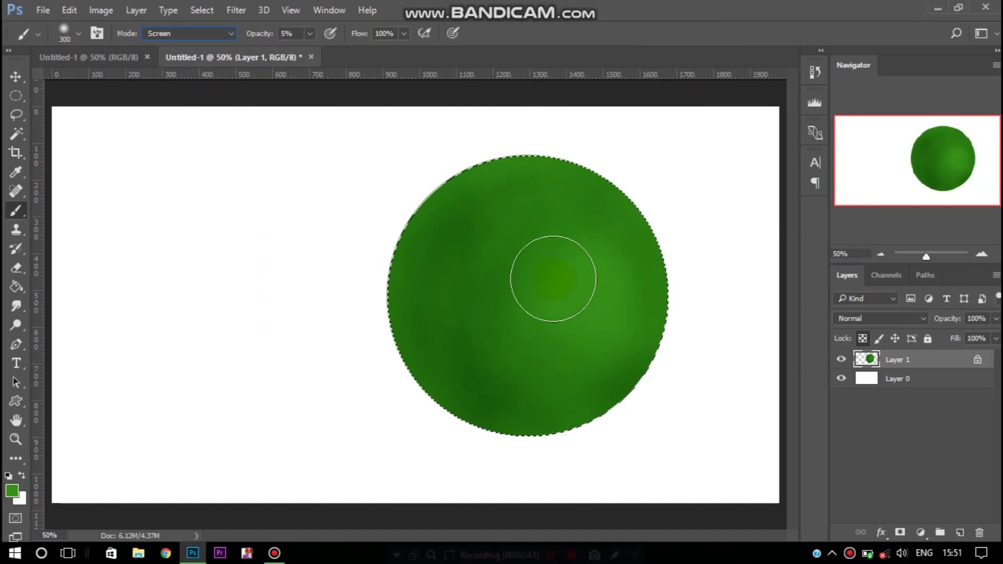
pyautogui.click(79, 33)
pyautogui.moveTo(135, 79); pyautogui.dragTo(149, 81)
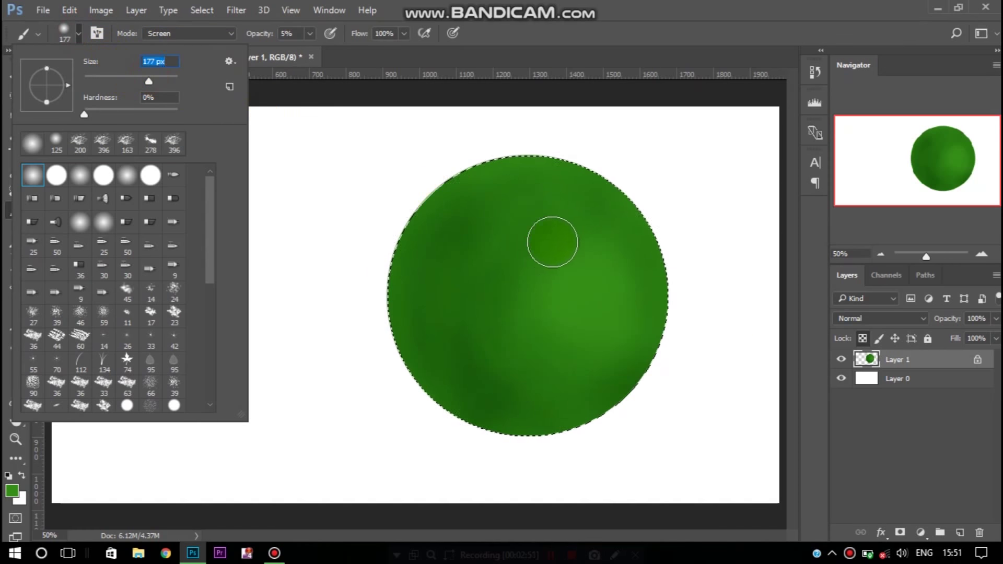
pyautogui.write('[[')
pyautogui.click(78, 32)
pyautogui.click(508, 226)
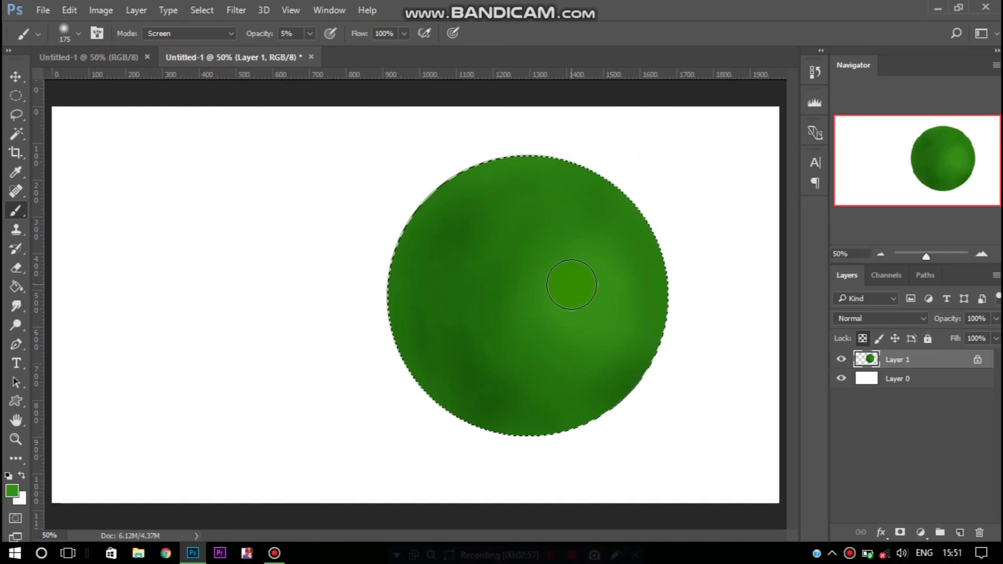
# Step: Paint a soft bright green highlight right of the circle's centre
pyautogui.moveTo(577, 316); pyautogui.dragTo(576, 293)
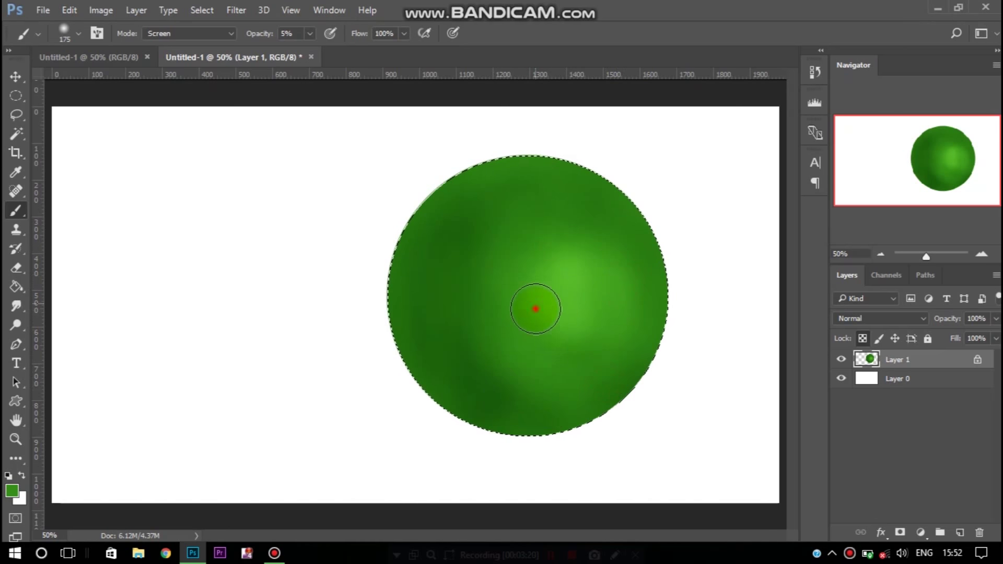
pyautogui.moveTo(527, 328)
pyautogui.mouseDown()
pyautogui.moveTo(548, 262)
pyautogui.moveTo(578, 287)
pyautogui.moveTo(564, 304)
pyautogui.mouseUp()
pyautogui.moveTo(598, 341); pyautogui.dragTo(497, 344)
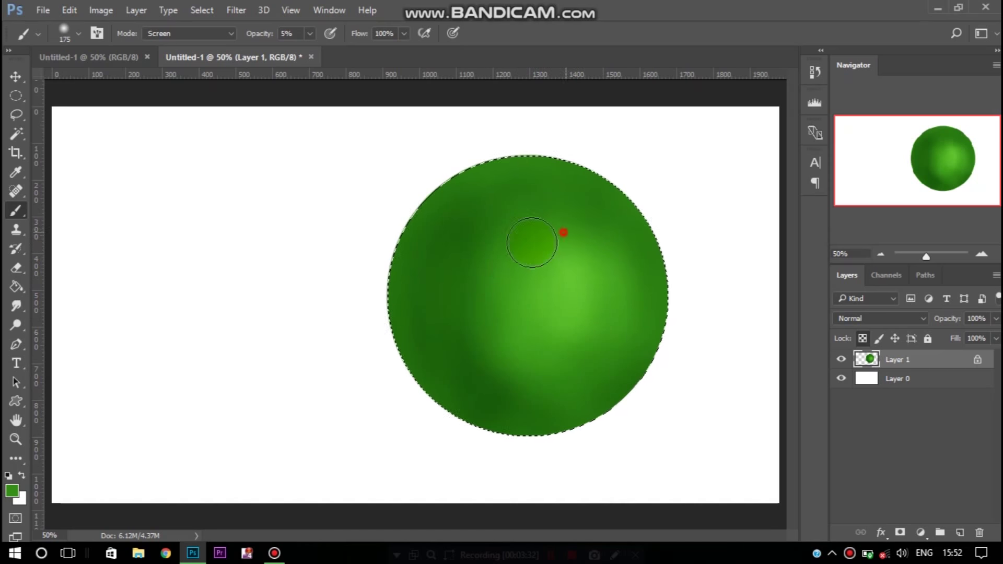
pyautogui.click(232, 34)
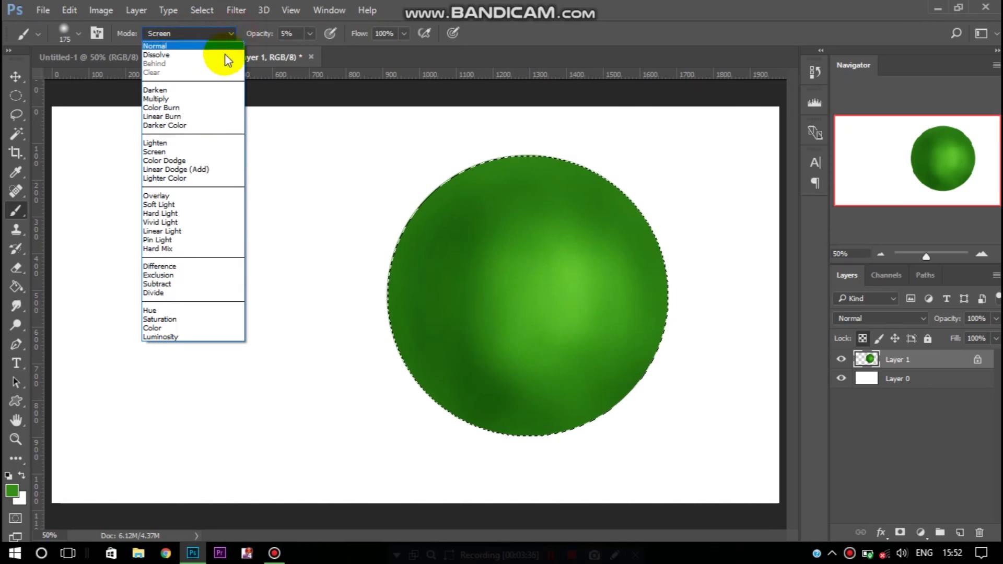
# Step: In Multiply mode, darken the sphere's left edge, lower edge and bottom rim
pyautogui.click(184, 99)
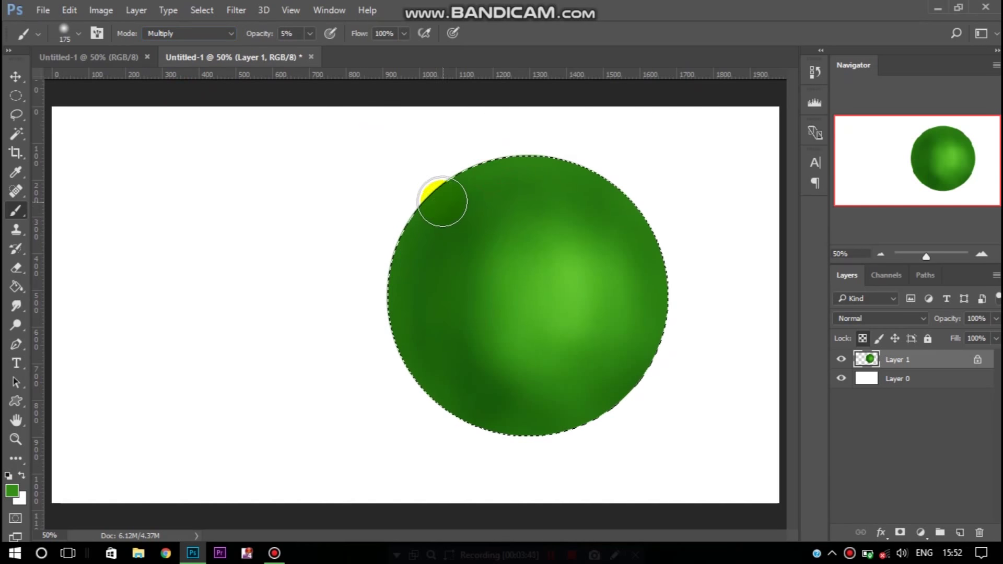
pyautogui.moveTo(416, 358)
pyautogui.mouseDown()
pyautogui.moveTo(486, 475)
pyautogui.moveTo(403, 224)
pyautogui.moveTo(432, 188)
pyautogui.moveTo(421, 459)
pyautogui.moveTo(484, 209)
pyautogui.moveTo(416, 322)
pyautogui.moveTo(418, 193)
pyautogui.moveTo(475, 159)
pyautogui.moveTo(405, 204)
pyautogui.moveTo(374, 262)
pyautogui.moveTo(396, 239)
pyautogui.moveTo(412, 397)
pyautogui.moveTo(390, 296)
pyautogui.mouseUp()
pyautogui.click(448, 428)
pyautogui.click(572, 437)
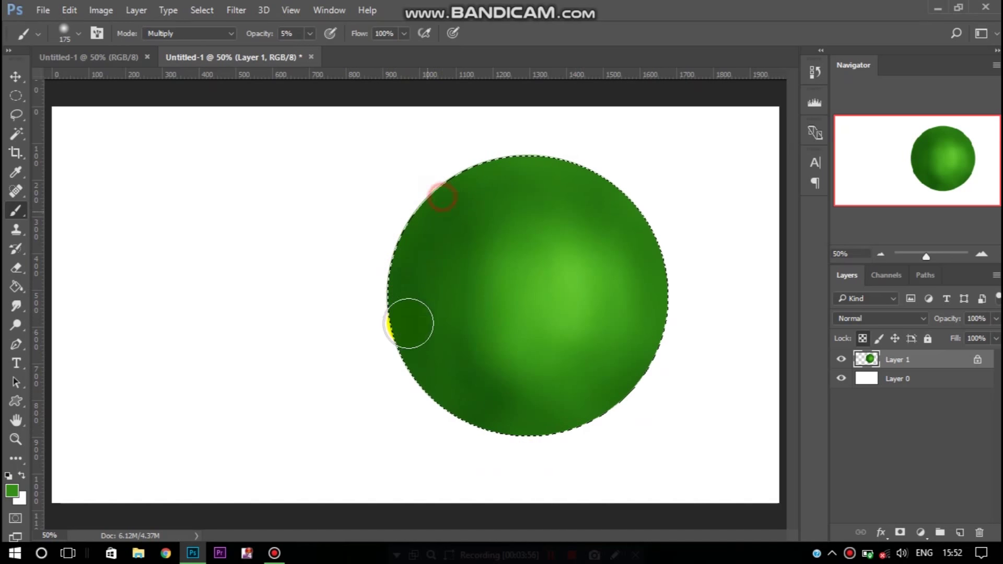
pyautogui.moveTo(357, 339)
pyautogui.mouseDown()
pyautogui.moveTo(237, 374)
pyautogui.moveTo(410, 328)
pyautogui.mouseUp()
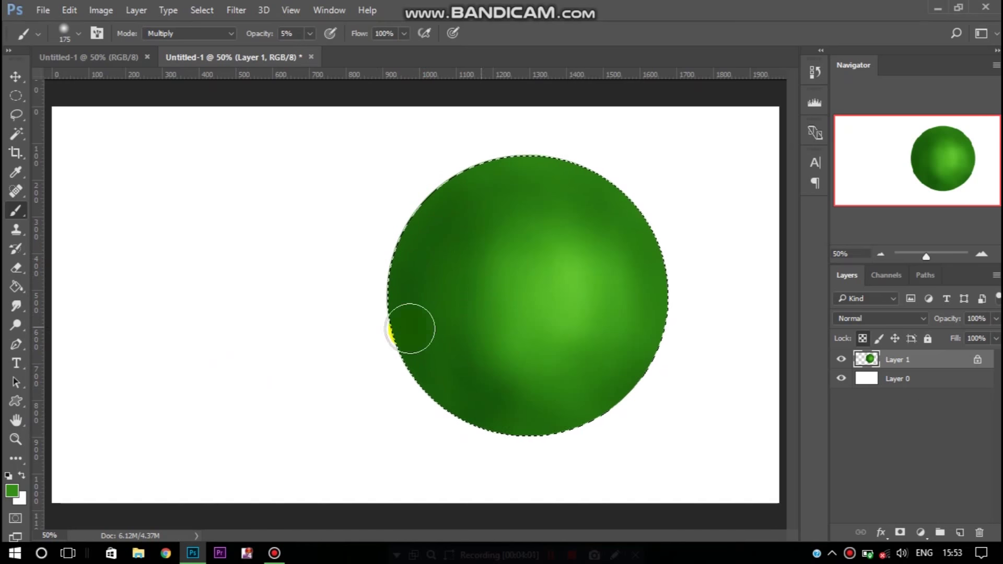
pyautogui.moveTo(497, 182); pyautogui.dragTo(402, 397)
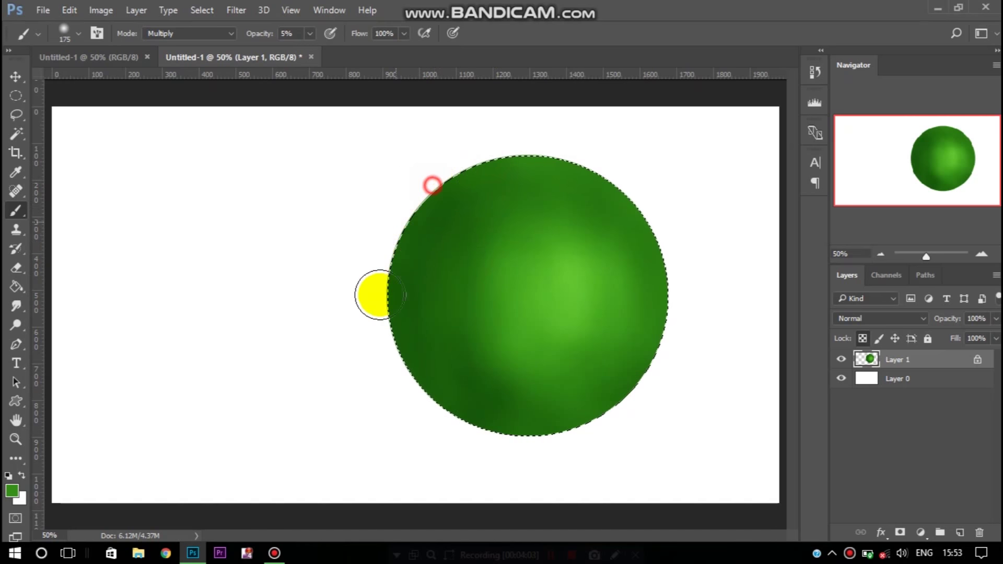
pyautogui.moveTo(402, 397); pyautogui.dragTo(453, 188)
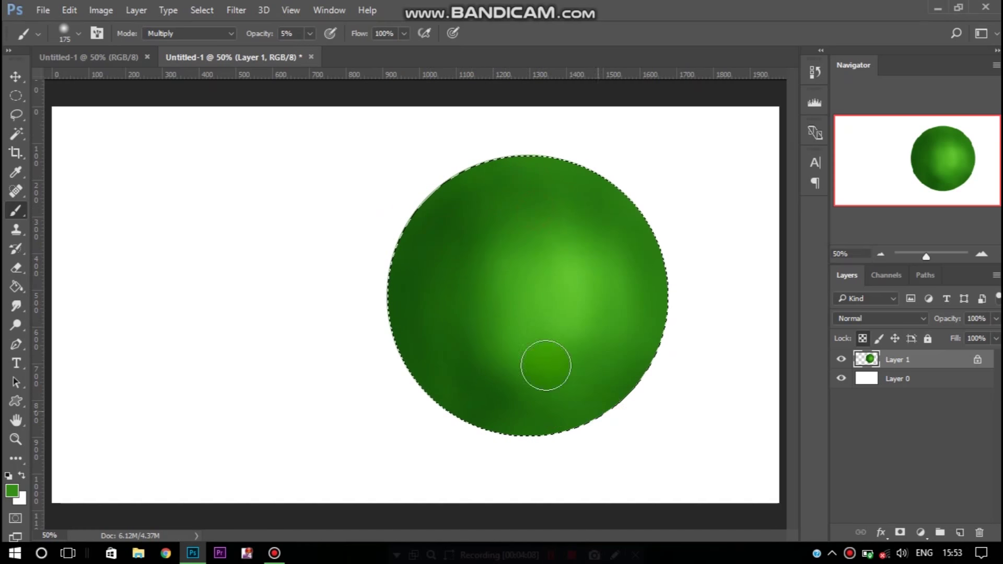
pyautogui.moveTo(683, 421); pyautogui.dragTo(478, 401)
# Step: Deepen shading along the sphere's top, upper-left, lower rim and lower-left areas
pyautogui.click(573, 206)
pyautogui.moveTo(477, 159)
pyautogui.mouseDown()
pyautogui.moveTo(579, 151)
pyautogui.moveTo(459, 152)
pyautogui.moveTo(654, 149)
pyautogui.moveTo(468, 168)
pyautogui.moveTo(425, 188)
pyautogui.moveTo(432, 180)
pyautogui.moveTo(416, 235)
pyautogui.mouseUp()
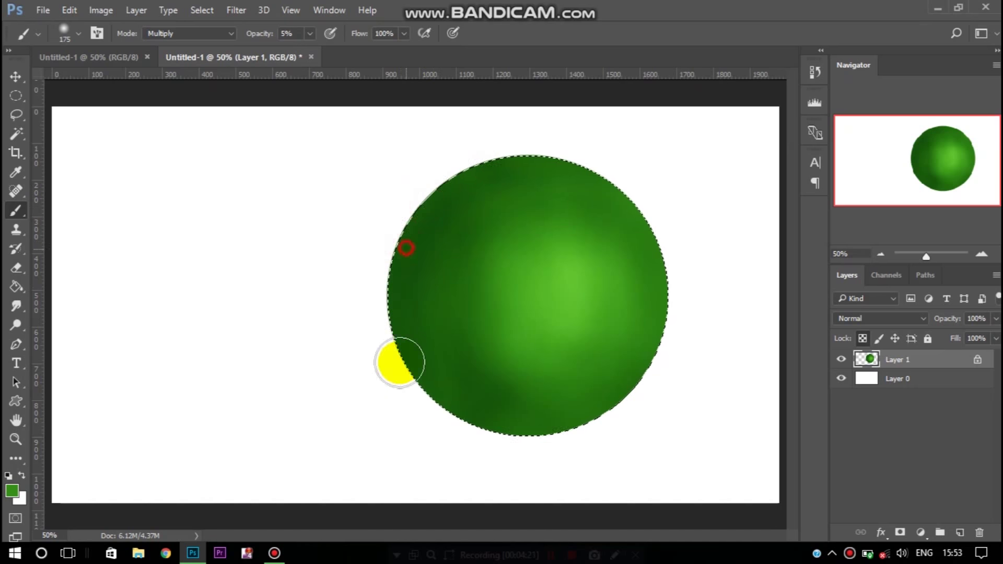
pyautogui.moveTo(417, 328)
pyautogui.mouseDown()
pyautogui.moveTo(467, 228)
pyautogui.moveTo(454, 338)
pyautogui.mouseUp()
pyautogui.moveTo(417, 253)
pyautogui.mouseDown()
pyautogui.moveTo(509, 447)
pyautogui.moveTo(640, 454)
pyautogui.moveTo(652, 220)
pyautogui.moveTo(680, 253)
pyautogui.moveTo(656, 385)
pyautogui.moveTo(694, 259)
pyautogui.moveTo(615, 444)
pyautogui.moveTo(609, 418)
pyautogui.moveTo(520, 447)
pyautogui.moveTo(599, 408)
pyautogui.moveTo(550, 436)
pyautogui.moveTo(611, 419)
pyautogui.moveTo(563, 513)
pyautogui.mouseUp()
pyautogui.click(532, 207)
pyautogui.moveTo(552, 176)
pyautogui.mouseDown()
pyautogui.moveTo(481, 162)
pyautogui.moveTo(397, 275)
pyautogui.moveTo(407, 357)
pyautogui.mouseUp()
pyautogui.moveTo(490, 423); pyautogui.dragTo(564, 441)
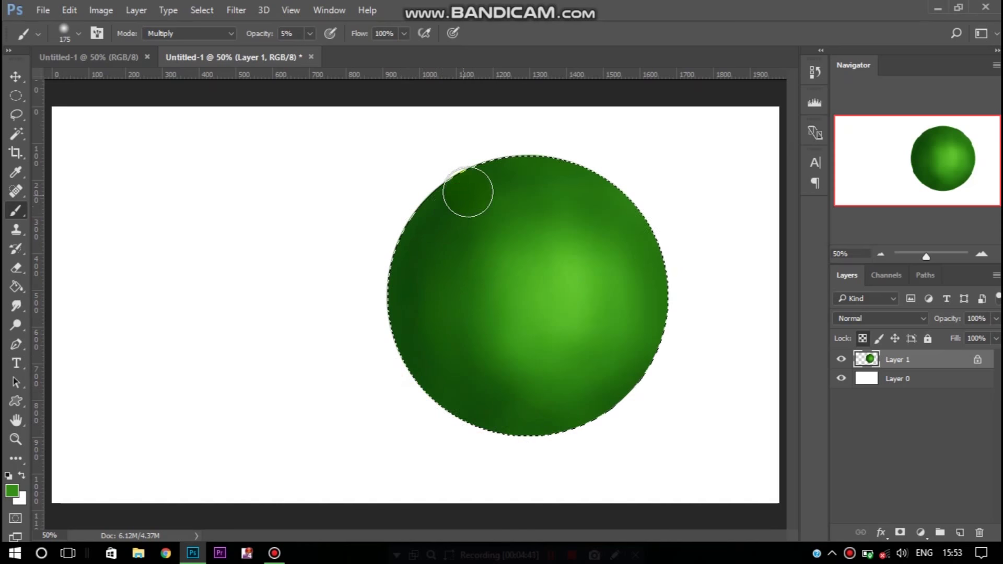
pyautogui.moveTo(425, 259); pyautogui.dragTo(492, 414)
pyautogui.moveTo(448, 380)
pyautogui.mouseDown()
pyautogui.moveTo(605, 423)
pyautogui.moveTo(414, 381)
pyautogui.moveTo(555, 163)
pyautogui.moveTo(467, 206)
pyautogui.mouseUp()
pyautogui.click(470, 226)
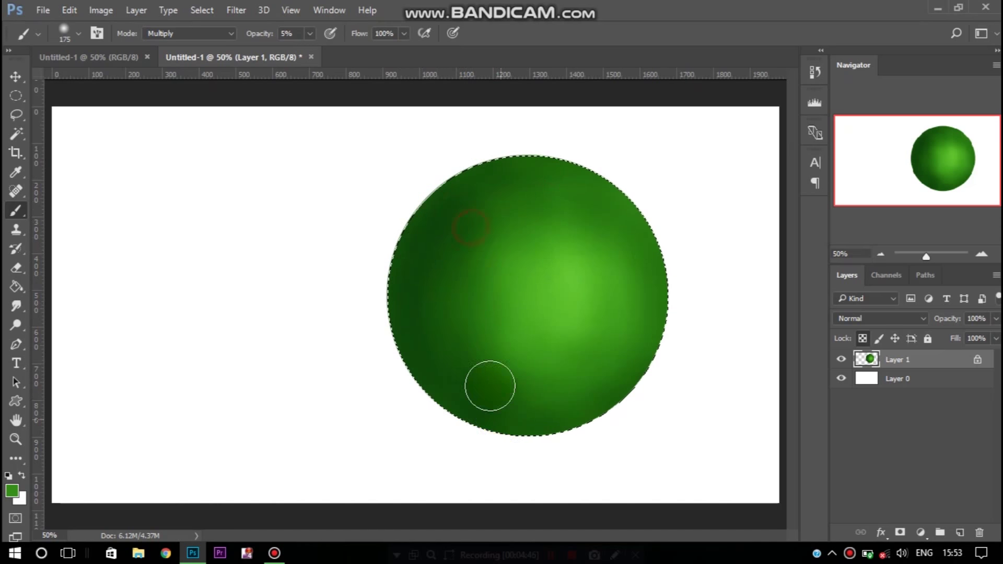
pyautogui.click(540, 207)
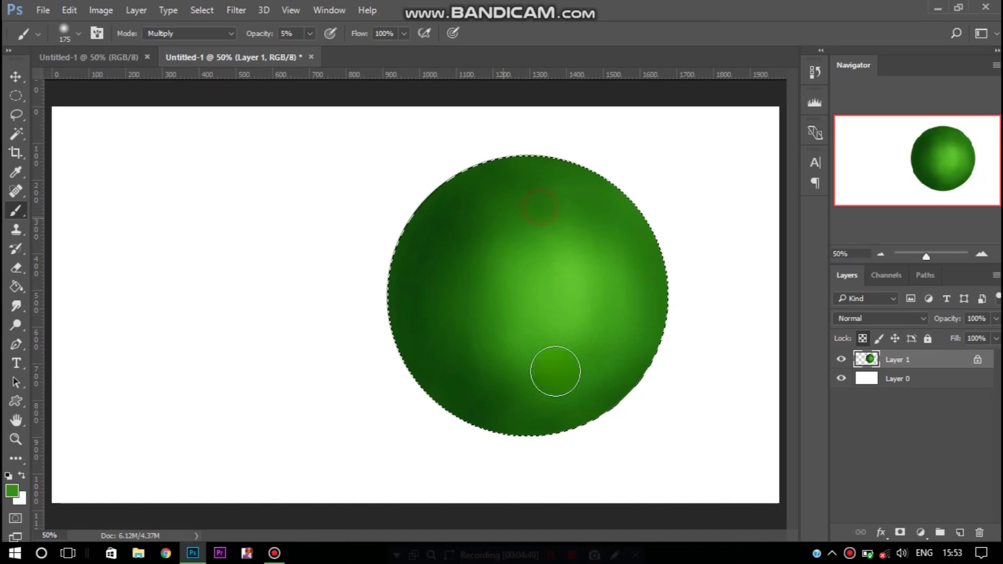
pyautogui.click(468, 374)
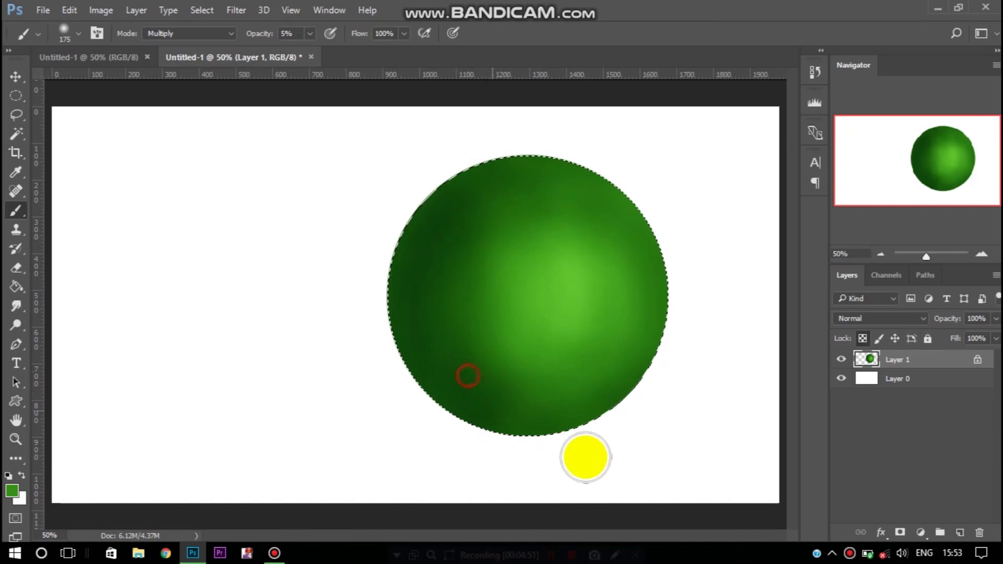
# Step: Switch the brush to Screen and lighten the lime highlight right of the sphere's centre
pyautogui.click(554, 180)
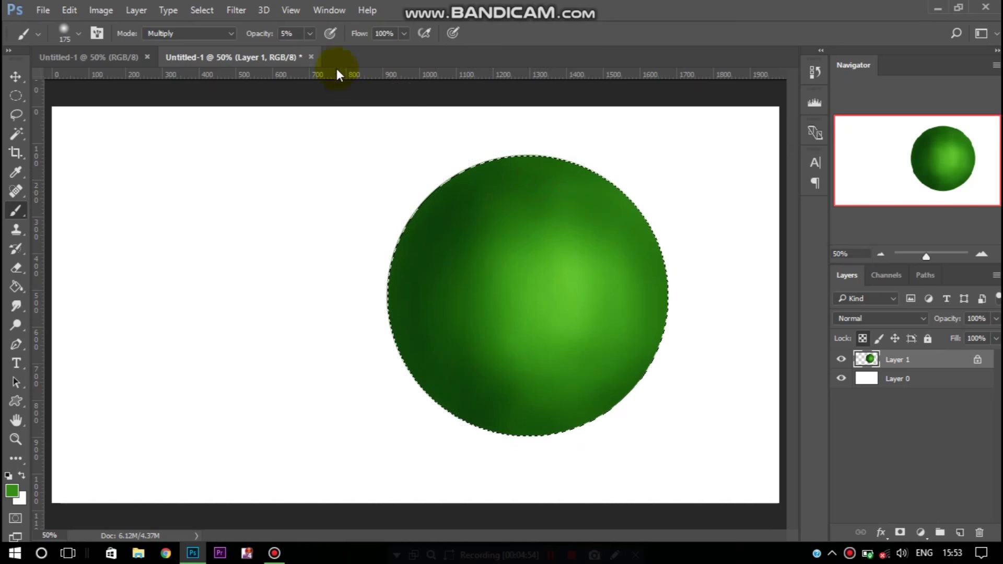
pyautogui.click(221, 34)
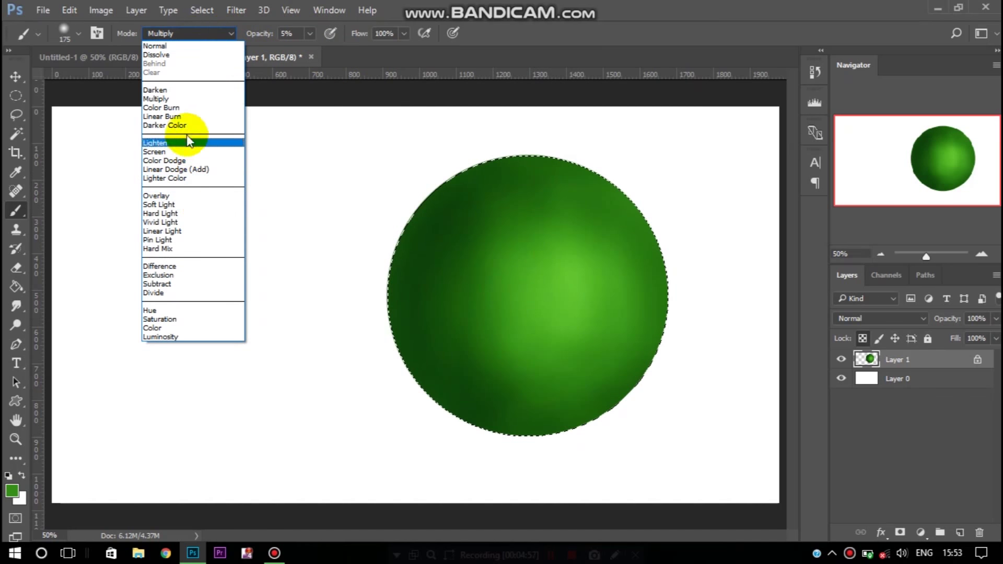
pyautogui.click(186, 152)
pyautogui.click(572, 269)
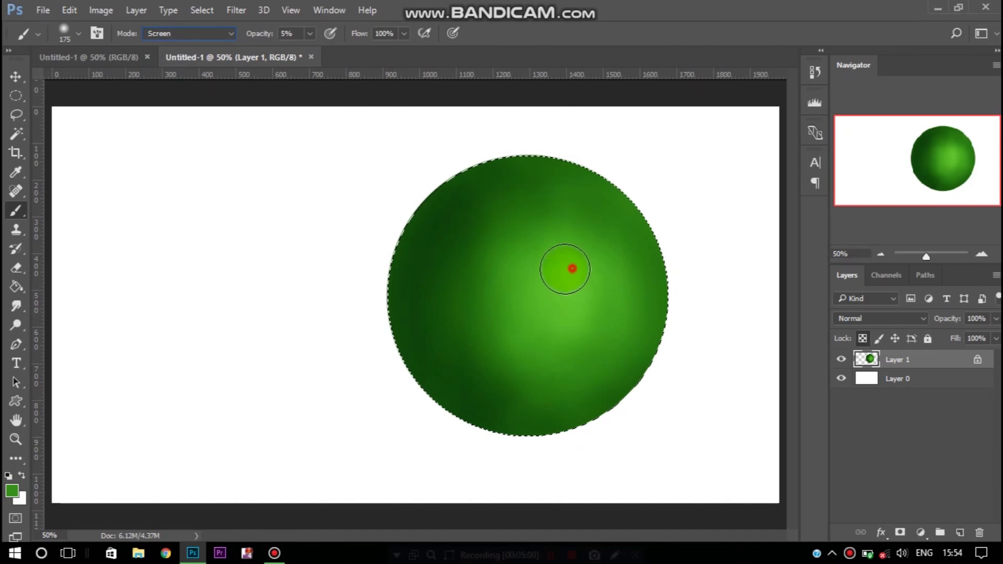
pyautogui.click(566, 287)
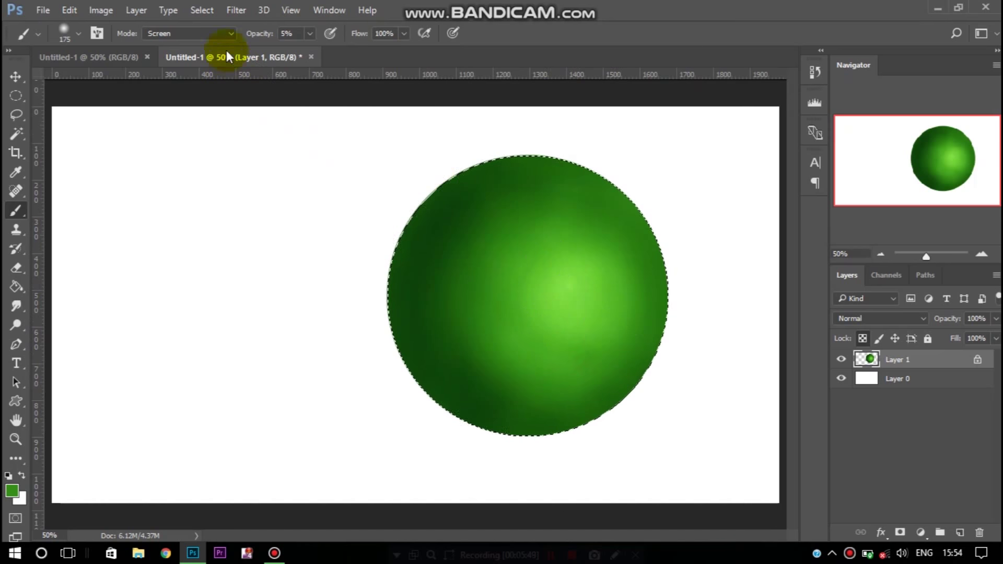
# Step: Set the brush blend mode back to Multiply after trying other darkening modes
pyautogui.click(220, 34)
pyautogui.click(197, 89)
pyautogui.click(199, 34)
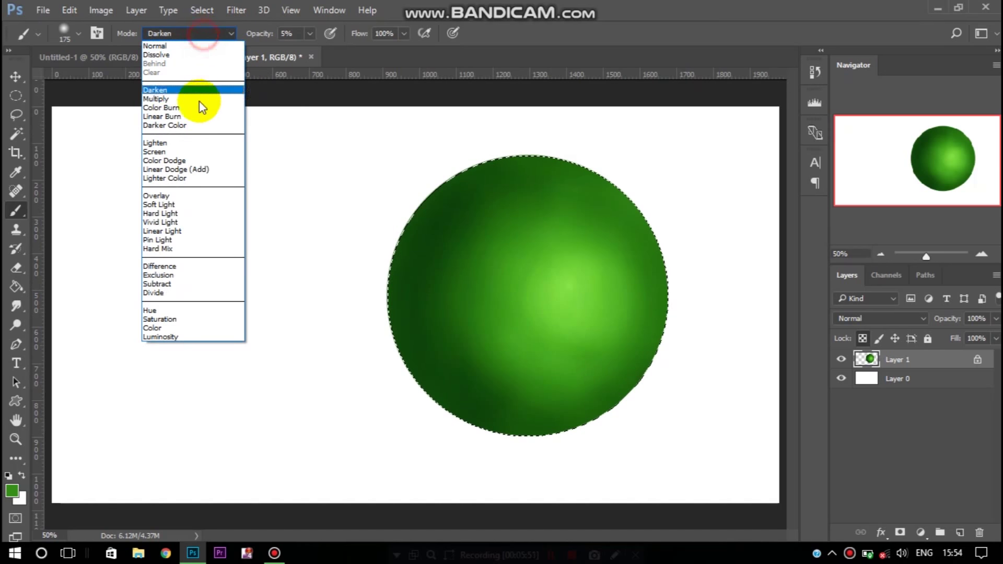
pyautogui.click(197, 93)
pyautogui.click(200, 34)
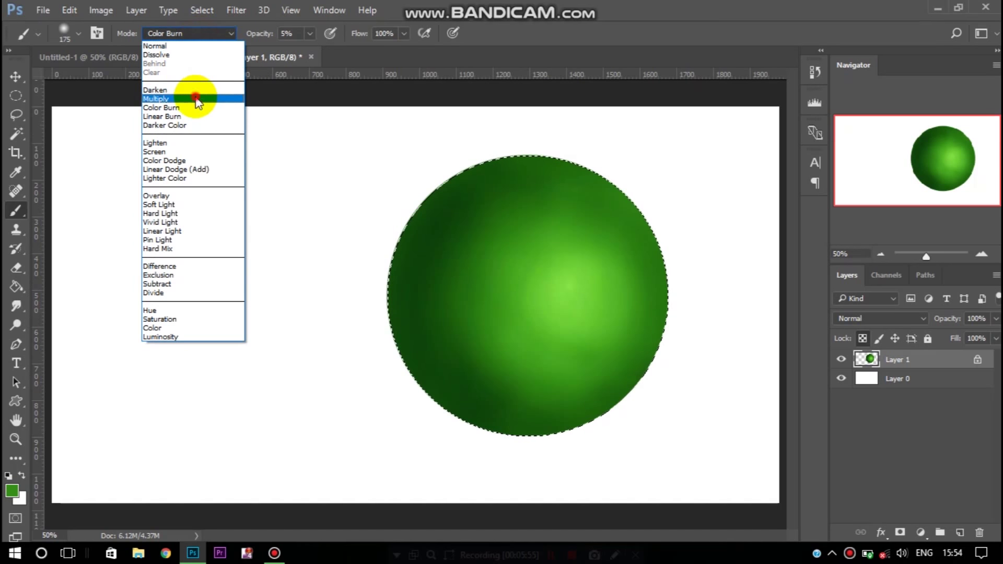
pyautogui.click(197, 94)
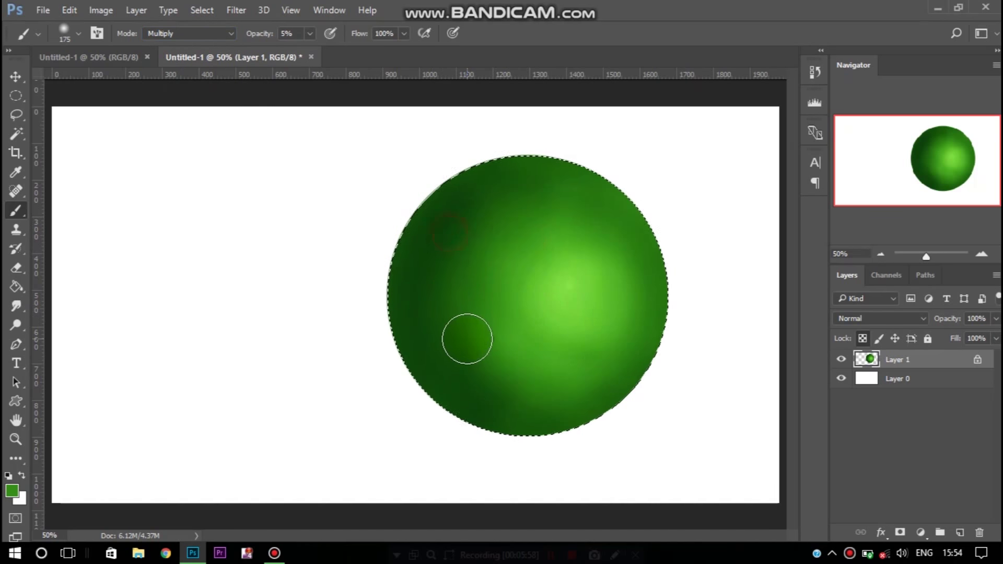
# Step: Darken the sphere's left, lower and upper edges, then add a new empty layer
pyautogui.moveTo(404, 230); pyautogui.dragTo(481, 405)
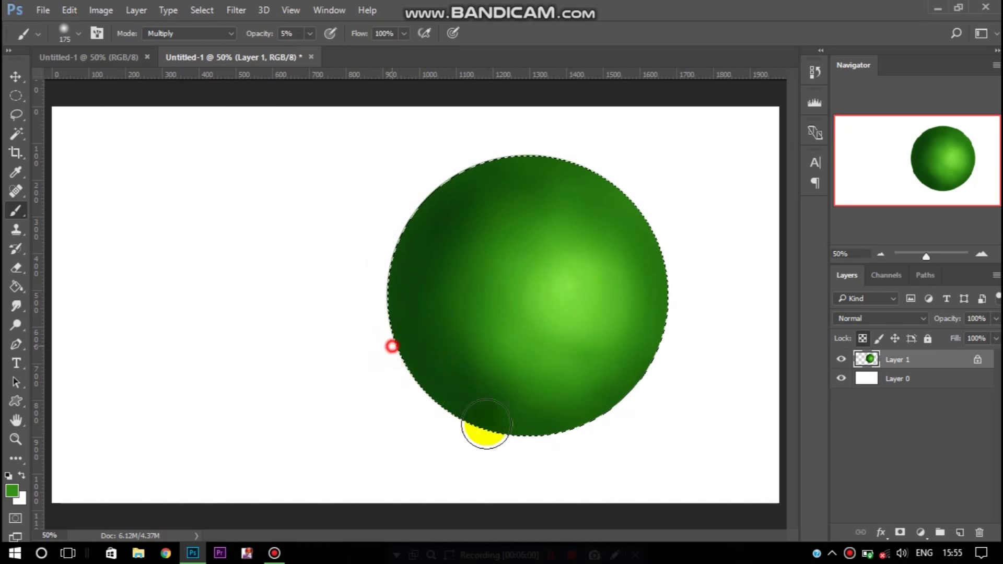
pyautogui.moveTo(621, 395); pyautogui.dragTo(565, 430)
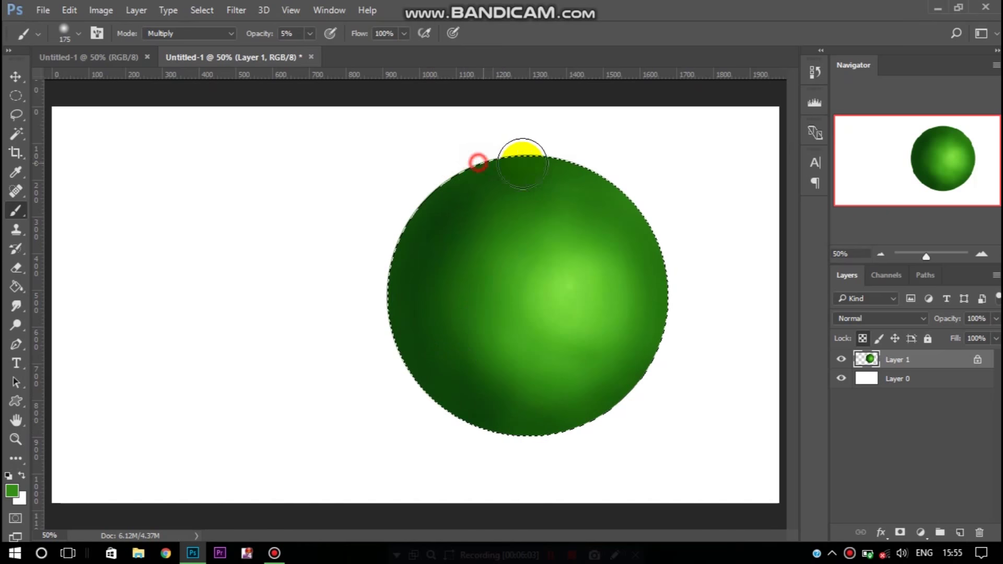
pyautogui.moveTo(621, 216); pyautogui.dragTo(661, 212)
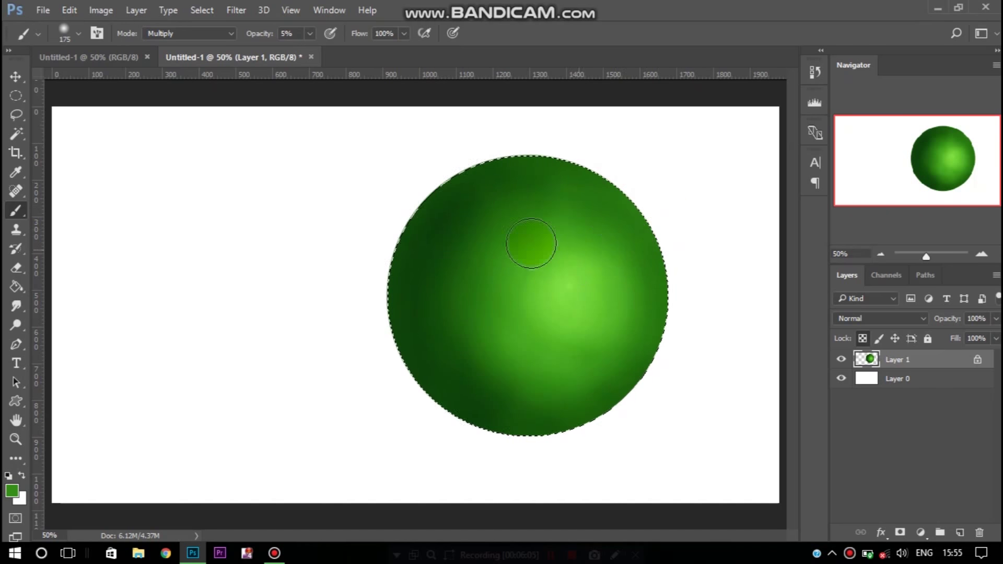
pyautogui.click(958, 527)
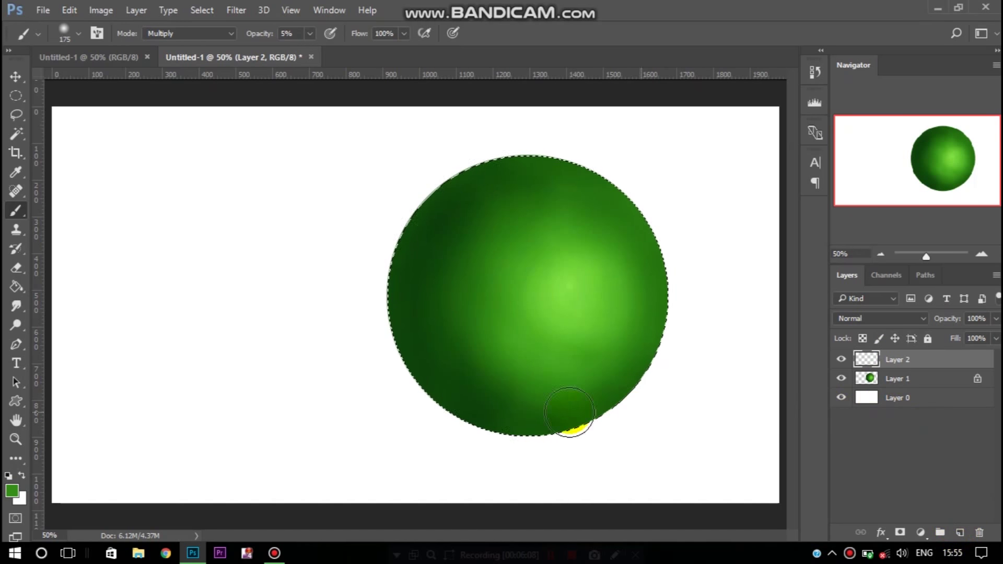
# Step: Fill a black oval shadow at the sphere's lower left beneath its layer, at 75% opacity
pyautogui.hotkey('ctrl', 'd')
pyautogui.click(16, 96)
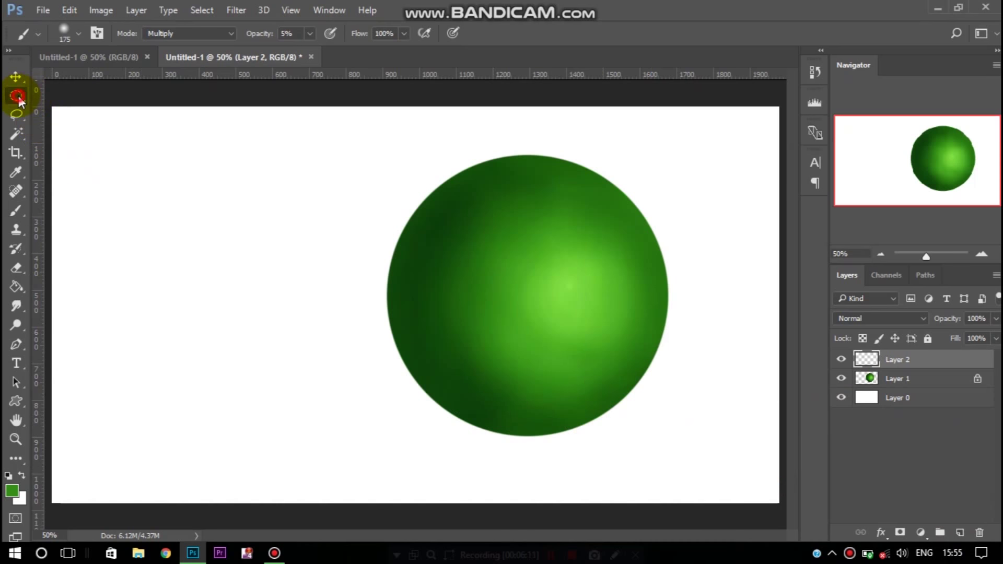
pyautogui.moveTo(274, 350); pyautogui.dragTo(553, 440)
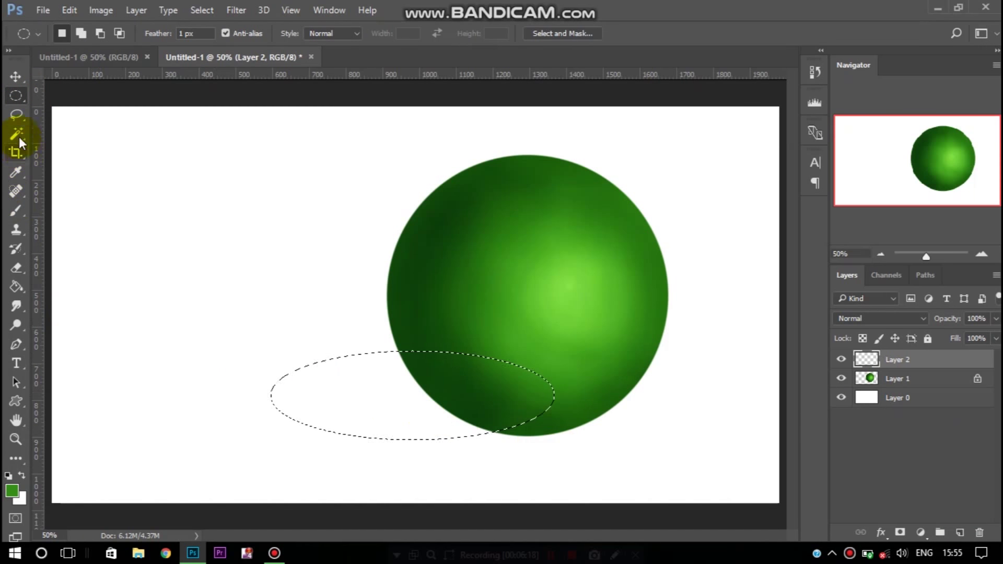
pyautogui.click(16, 286)
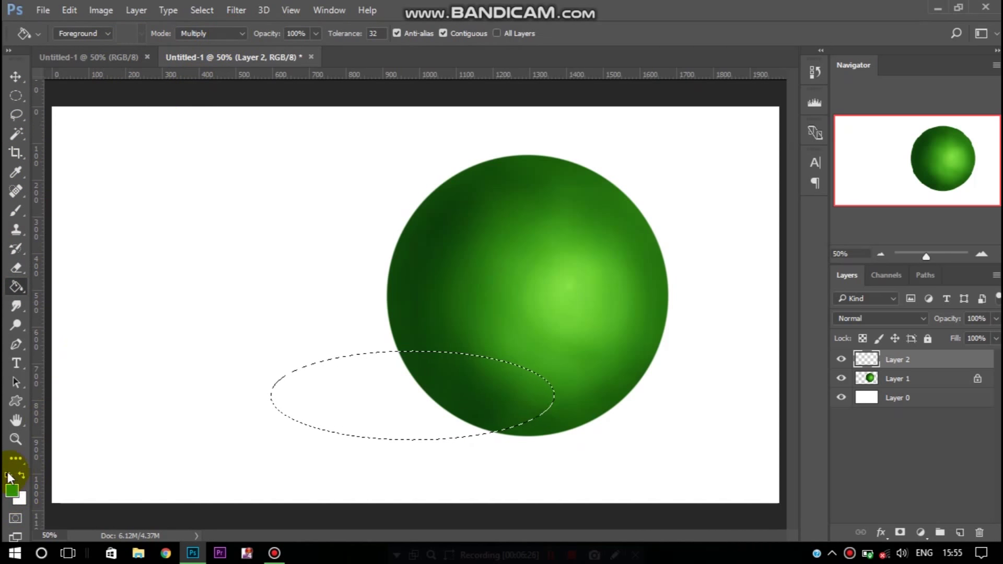
pyautogui.click(327, 392)
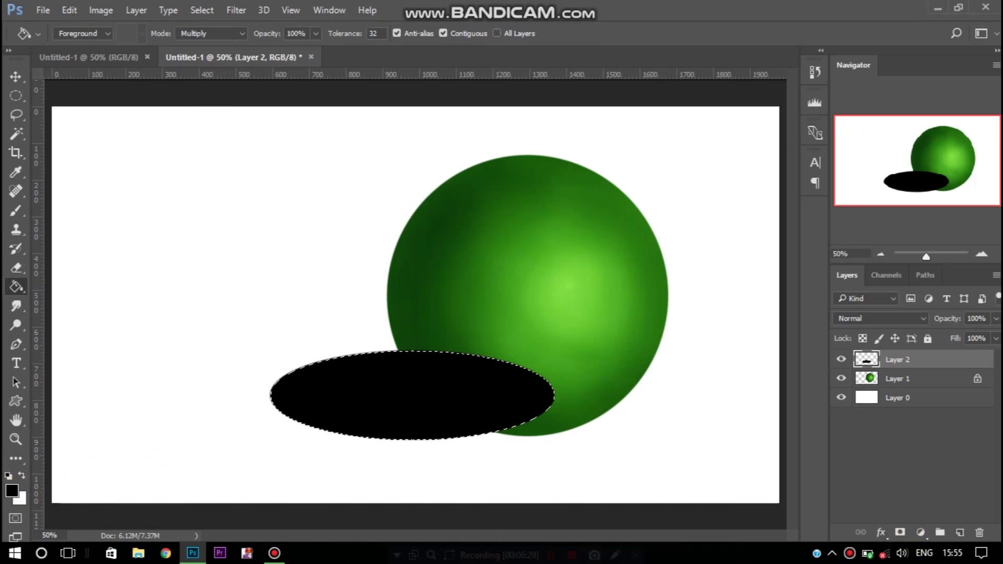
pyautogui.moveTo(928, 380); pyautogui.dragTo(928, 360)
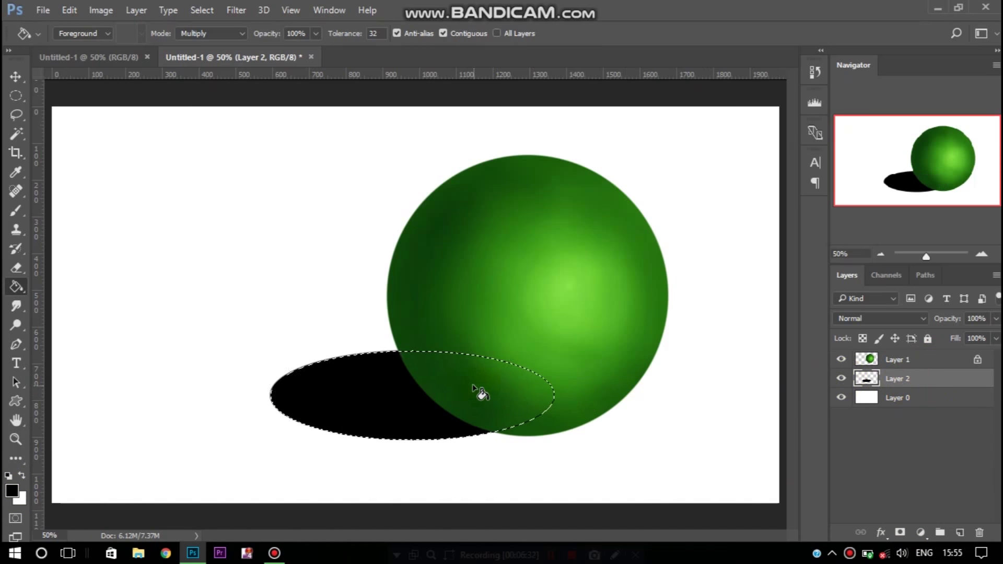
pyautogui.click(13, 74)
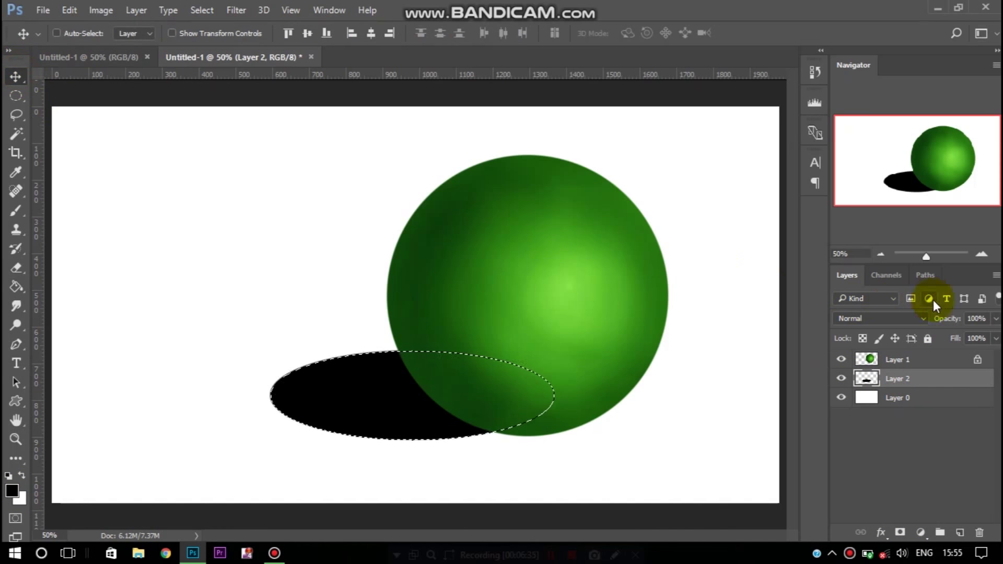
pyautogui.moveTo(948, 322); pyautogui.dragTo(936, 321)
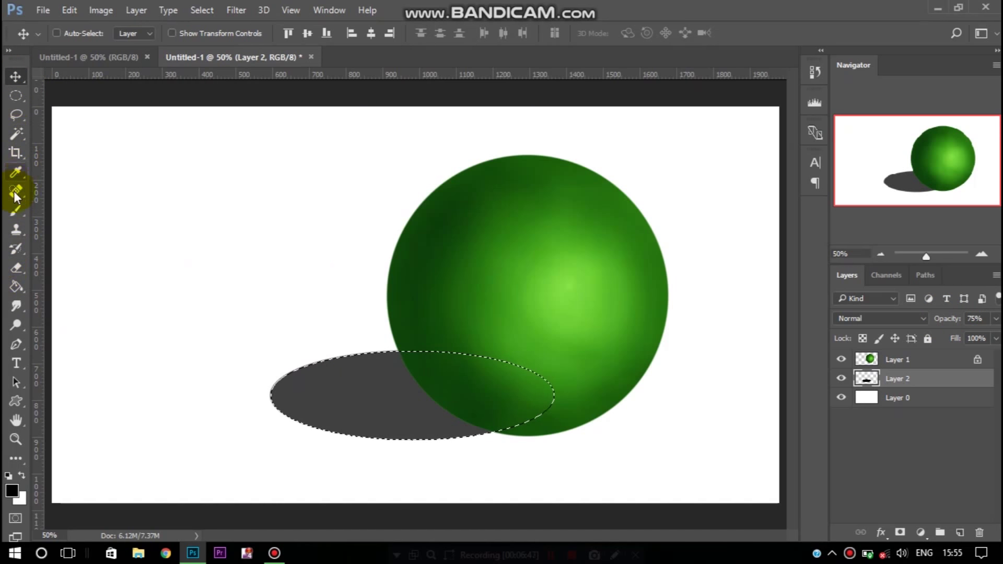
pyautogui.click(14, 211)
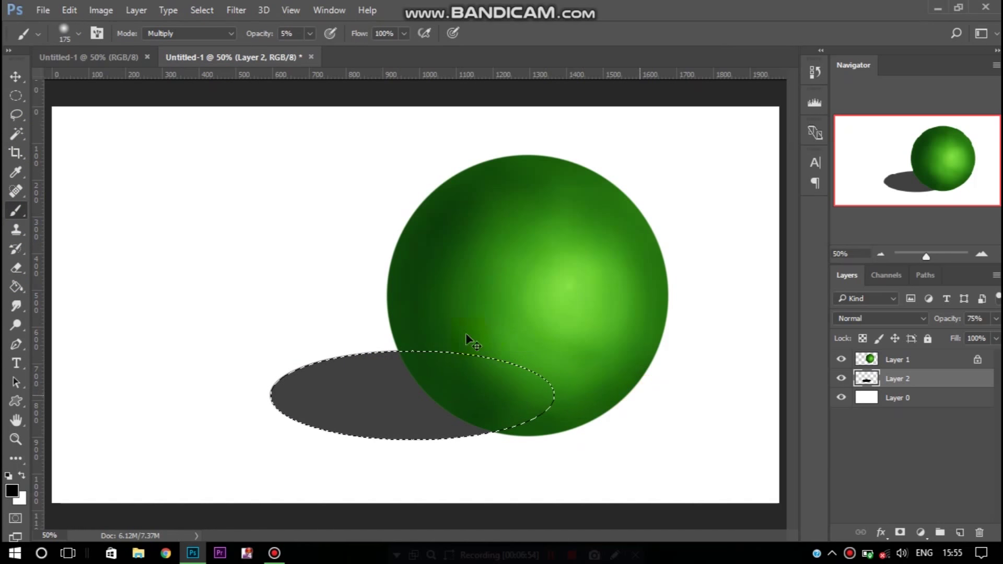
# Step: Rotate the shadow oval about 8°, enlarge it slightly and shift it right under the sphere
pyautogui.hotkey('ctrl', 't')
pyautogui.moveTo(559, 340); pyautogui.dragTo(581, 331)
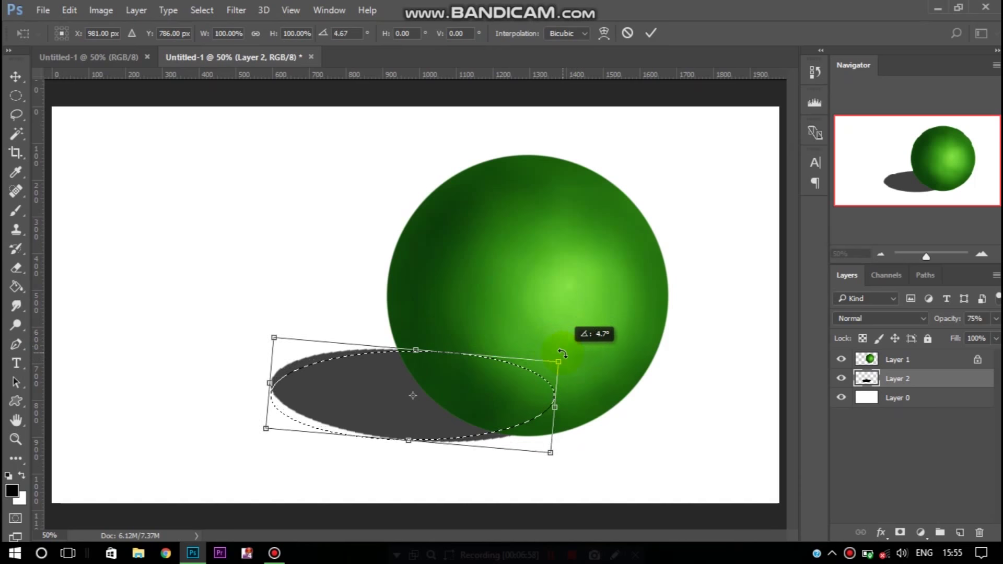
pyautogui.moveTo(418, 347); pyautogui.dragTo(417, 344)
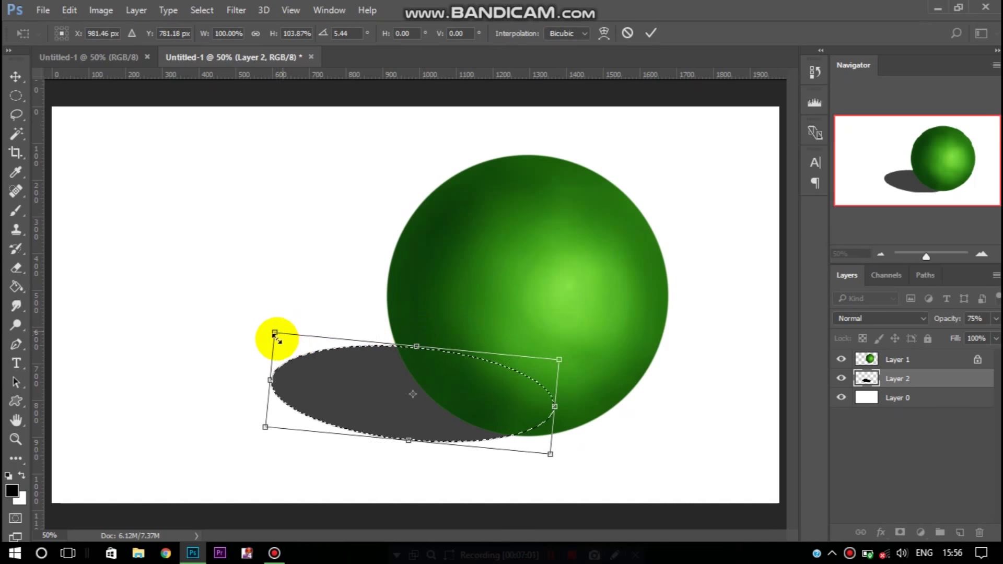
pyautogui.moveTo(269, 318); pyautogui.dragTo(269, 313)
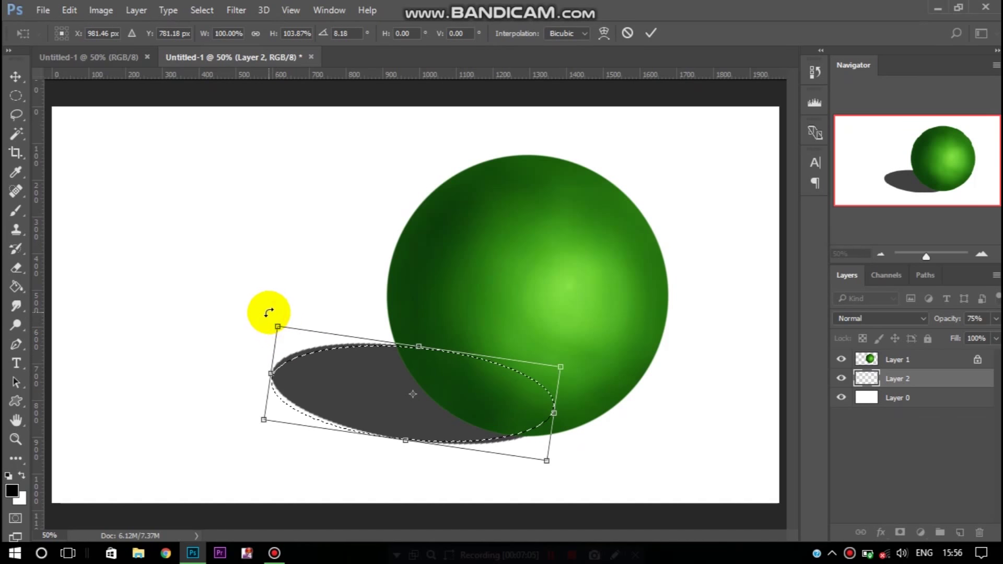
pyautogui.moveTo(385, 389); pyautogui.dragTo(417, 382)
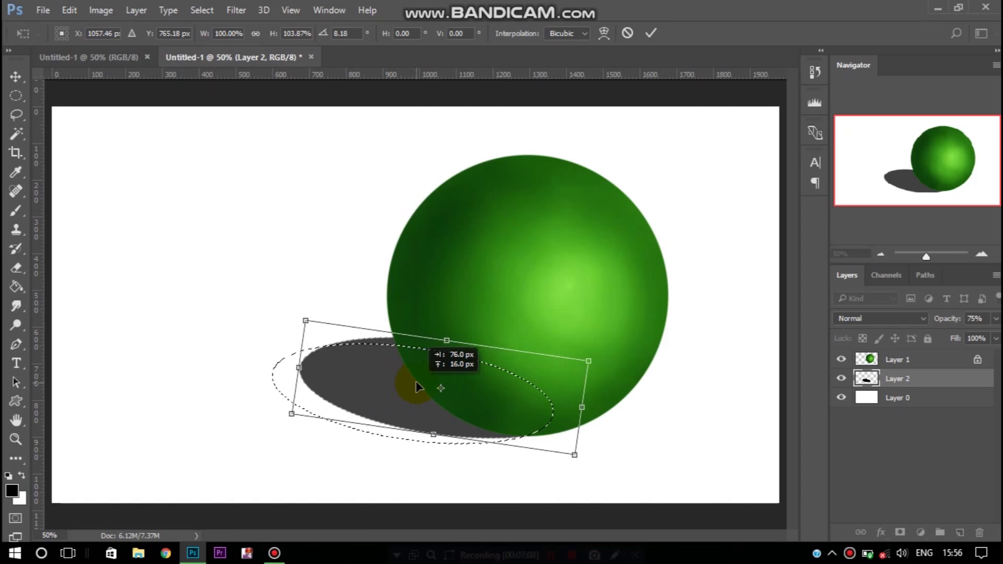
pyautogui.moveTo(305, 367); pyautogui.dragTo(277, 363)
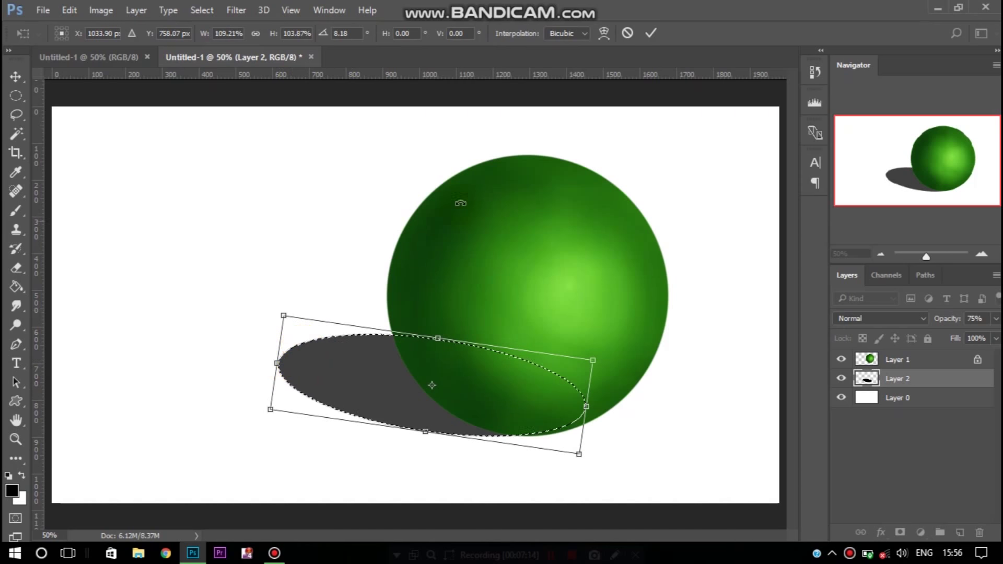
pyautogui.click(648, 35)
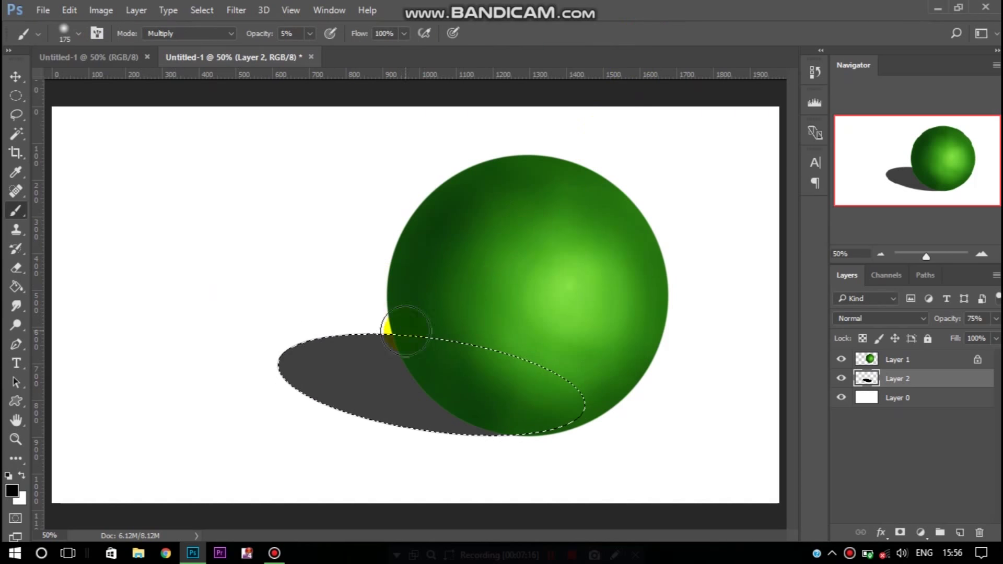
# Step: Paint faint darker Multiply tone inside the shadow near the sphere's base, raising opacity
pyautogui.moveTo(440, 373)
pyautogui.mouseDown()
pyautogui.moveTo(395, 397)
pyautogui.moveTo(412, 391)
pyautogui.mouseUp()
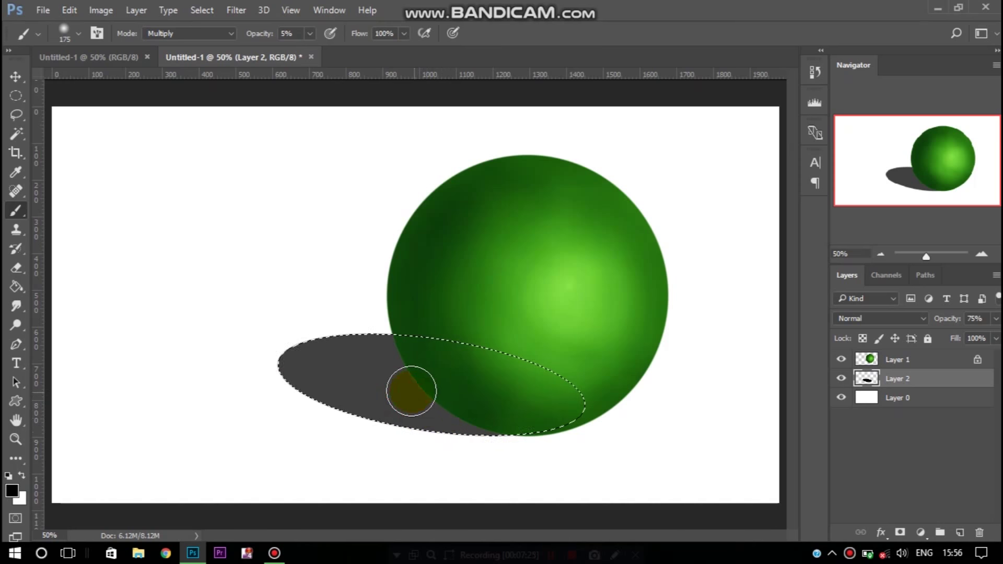
pyautogui.moveTo(467, 424); pyautogui.dragTo(459, 439)
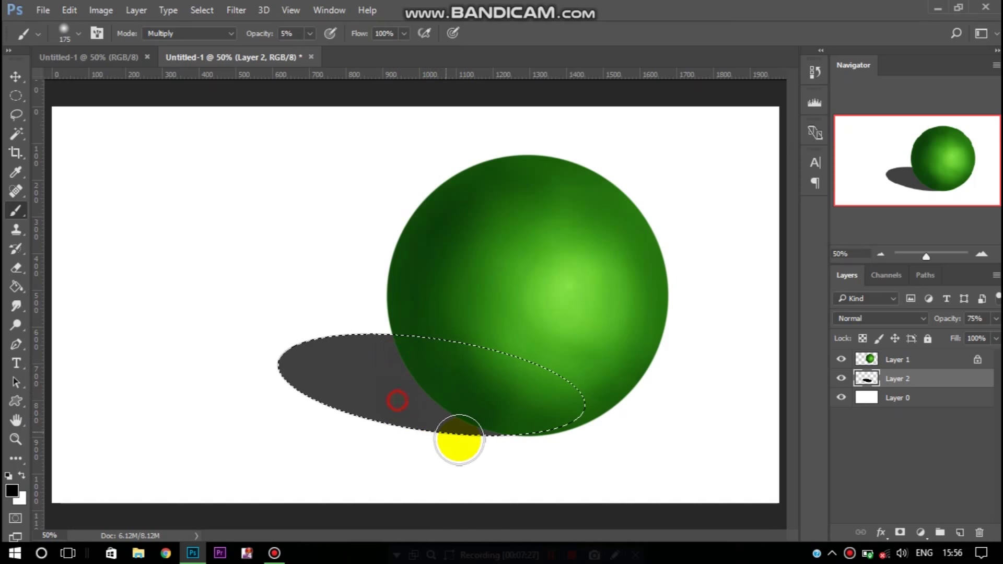
pyautogui.moveTo(420, 316); pyautogui.dragTo(441, 384)
pyautogui.click(327, 240)
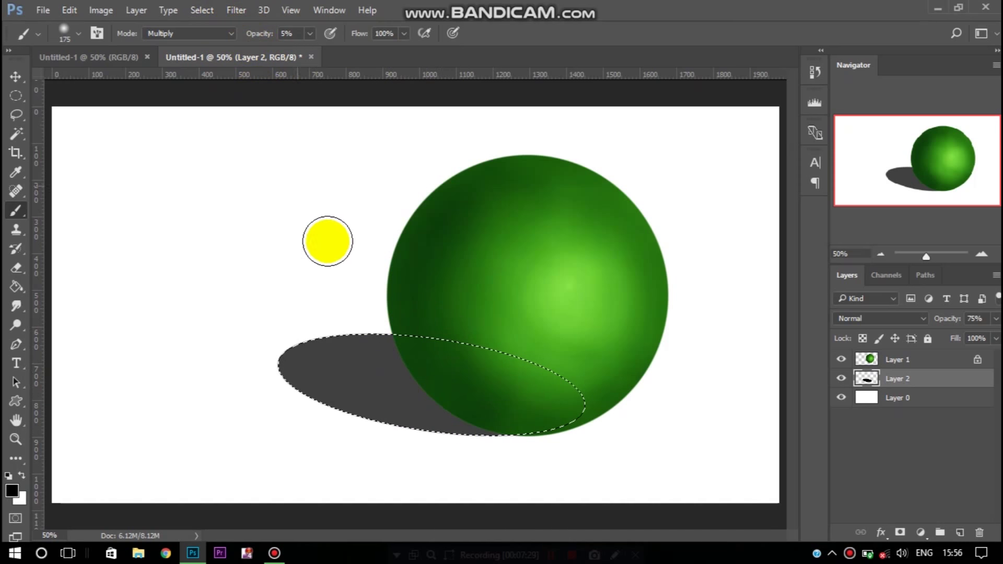
pyautogui.moveTo(260, 34); pyautogui.dragTo(263, 34)
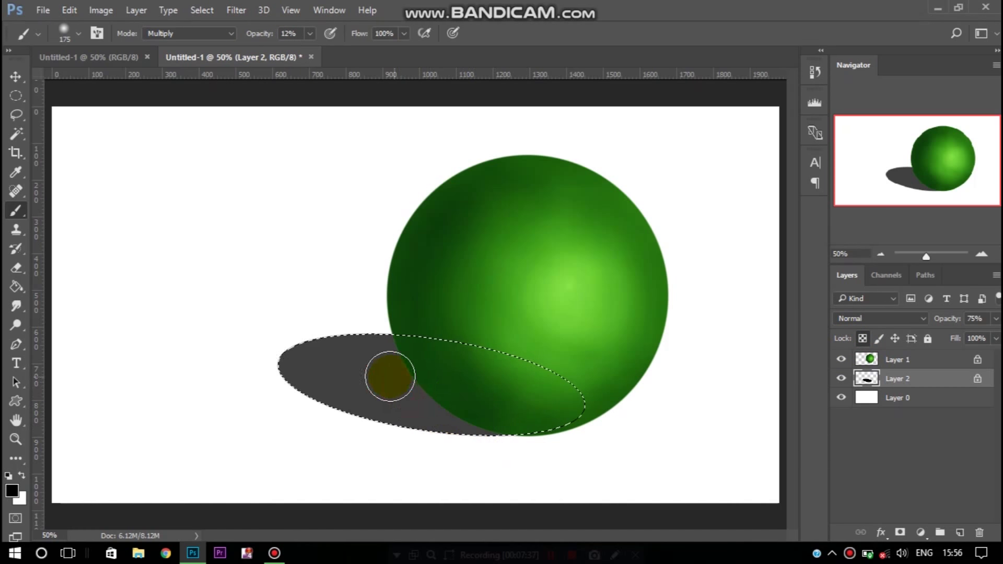
pyautogui.click(275, 41)
pyautogui.moveTo(259, 36); pyautogui.dragTo(407, 369)
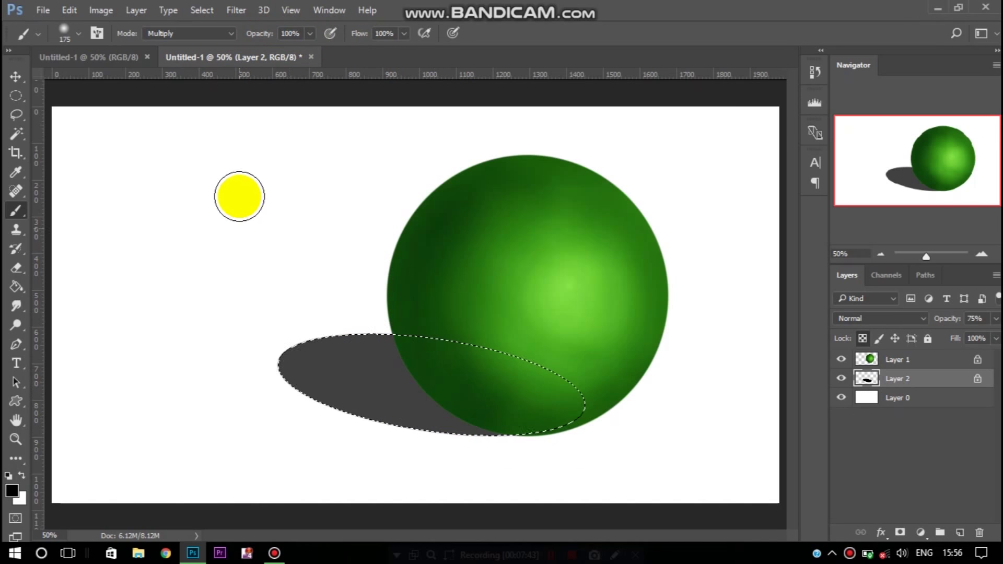
# Step: Brush a lighter Screen-mode tone over the shadow, then deselect it
pyautogui.click(211, 34)
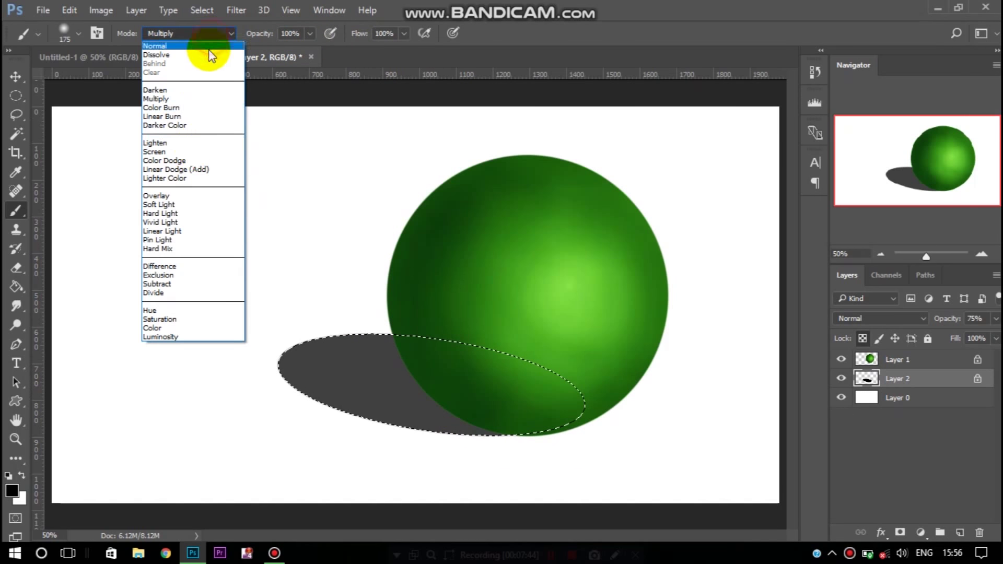
pyautogui.click(188, 151)
pyautogui.click(347, 382)
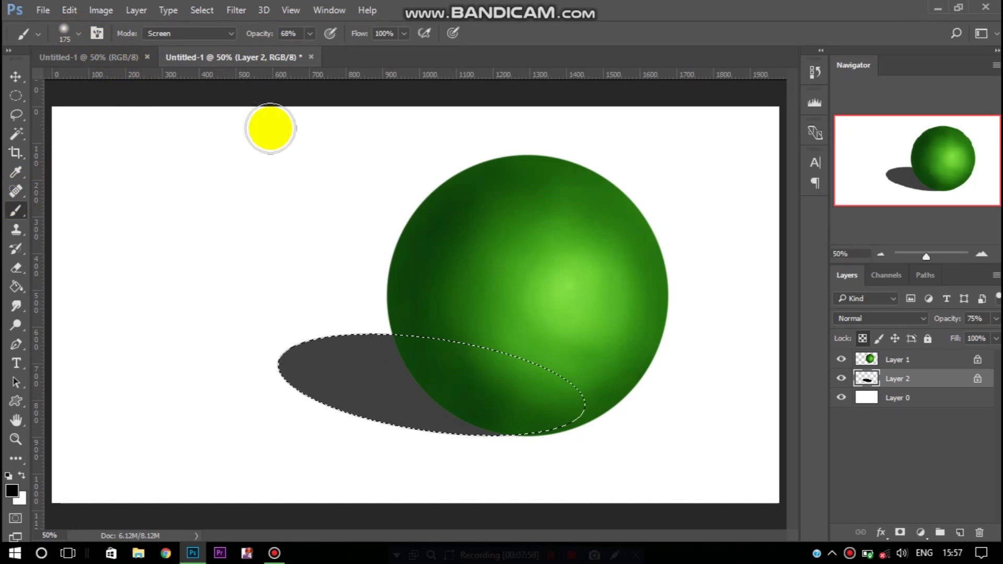
pyautogui.moveTo(360, 376); pyautogui.dragTo(476, 428)
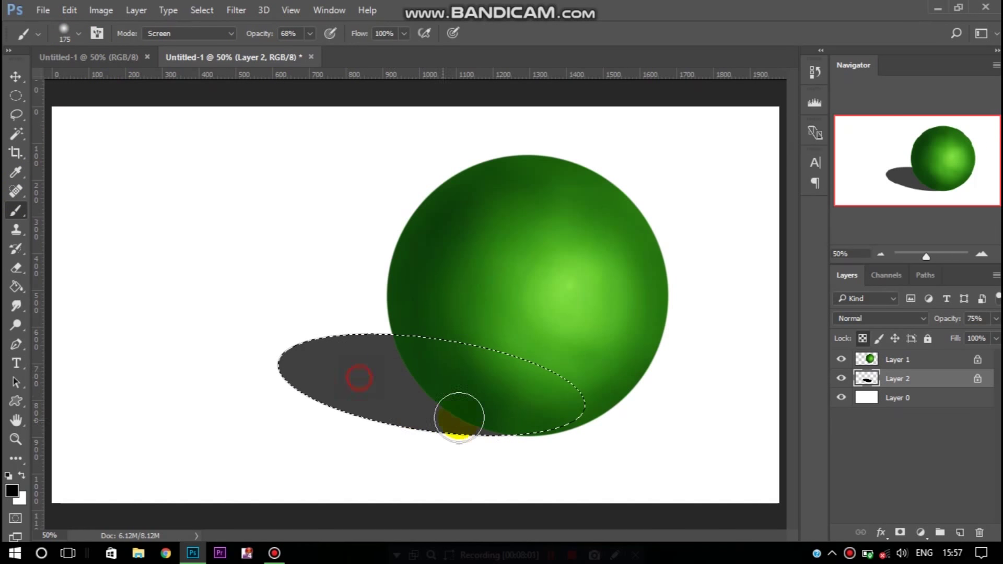
pyautogui.moveTo(332, 419); pyautogui.dragTo(415, 434)
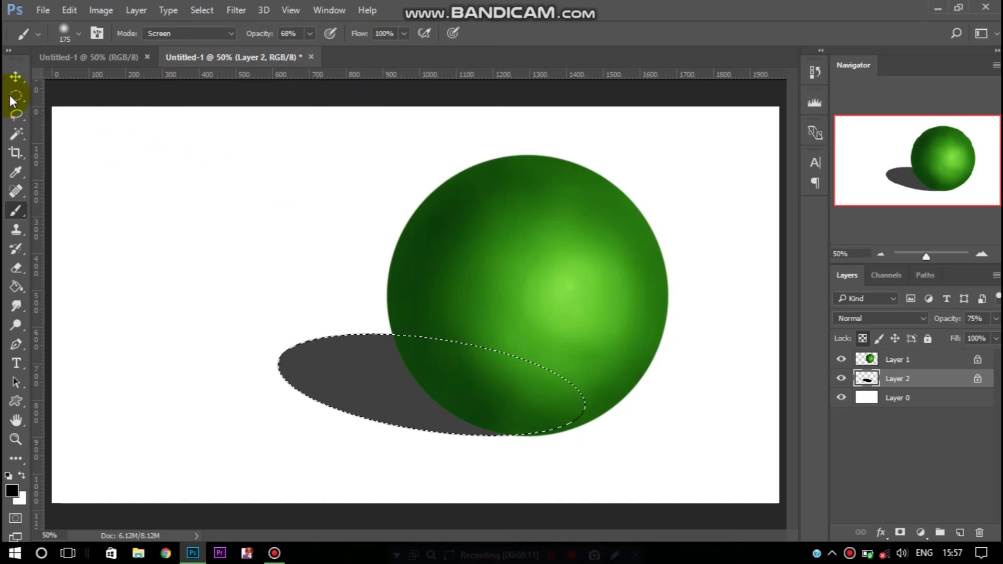
pyautogui.hotkey('ctrl', 'd')
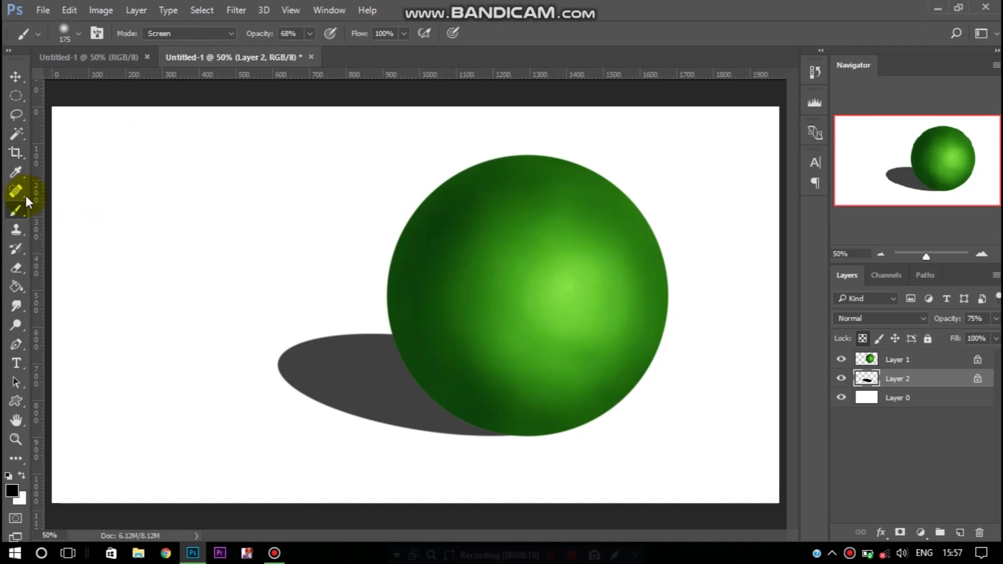
# Step: Fade the shadow's left and lower edges with a smaller, low-opacity Eraser, then make Layer 1 active
pyautogui.click(15, 269)
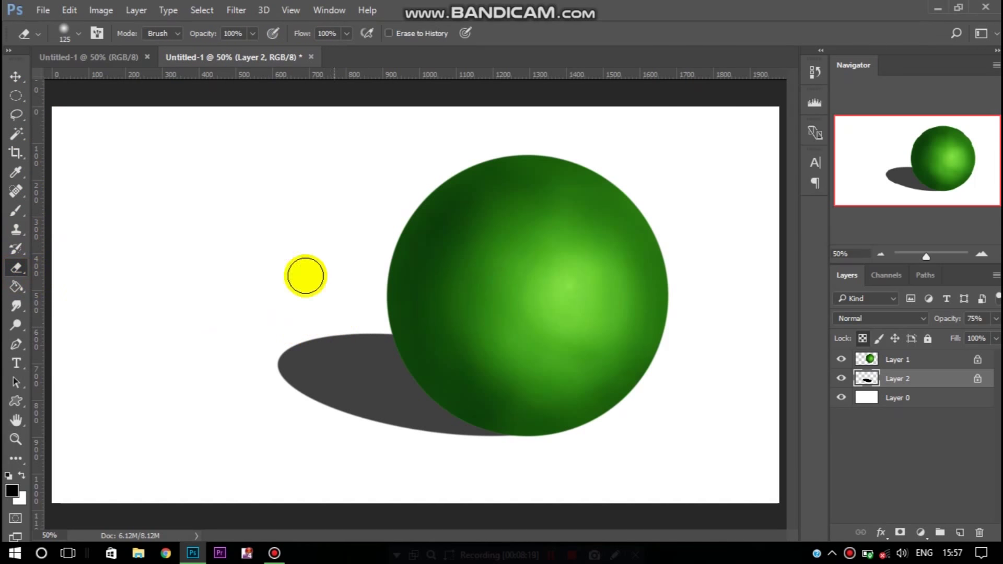
pyautogui.write('15')
pyautogui.moveTo(310, 328)
pyautogui.mouseDown()
pyautogui.moveTo(278, 341)
pyautogui.moveTo(264, 365)
pyautogui.moveTo(291, 403)
pyautogui.moveTo(432, 441)
pyautogui.moveTo(331, 412)
pyautogui.moveTo(296, 394)
pyautogui.moveTo(271, 362)
pyautogui.moveTo(291, 332)
pyautogui.moveTo(366, 327)
pyautogui.moveTo(298, 332)
pyautogui.moveTo(264, 364)
pyautogui.mouseUp()
pyautogui.press('[')
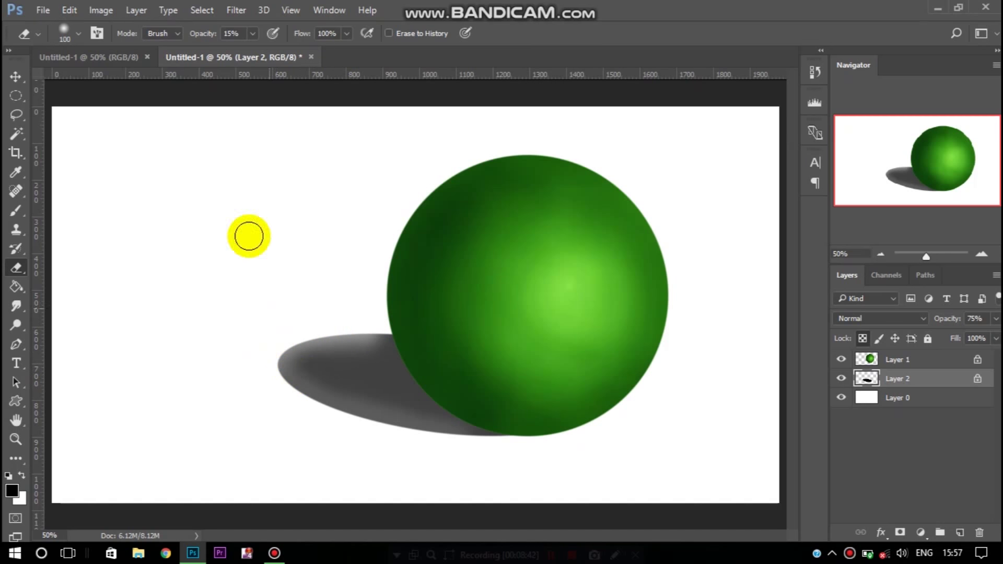
pyautogui.write('8')
pyautogui.press('Return')
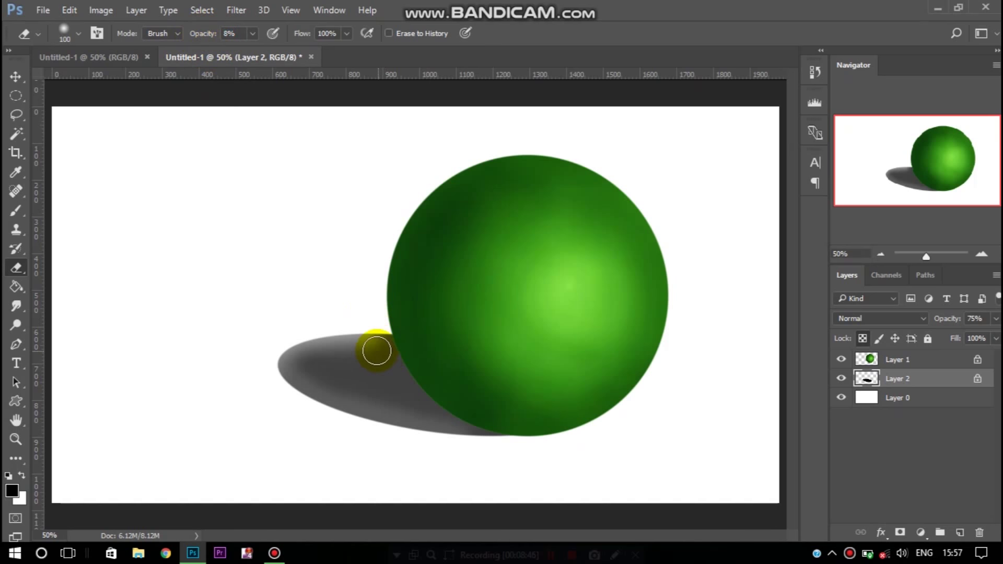
pyautogui.moveTo(387, 336)
pyautogui.mouseDown()
pyautogui.moveTo(347, 336)
pyautogui.moveTo(298, 354)
pyautogui.moveTo(310, 381)
pyautogui.moveTo(287, 386)
pyautogui.moveTo(298, 404)
pyautogui.moveTo(342, 421)
pyautogui.moveTo(298, 341)
pyautogui.moveTo(327, 328)
pyautogui.moveTo(291, 338)
pyautogui.moveTo(270, 359)
pyautogui.moveTo(302, 338)
pyautogui.moveTo(271, 351)
pyautogui.moveTo(385, 331)
pyautogui.mouseUp()
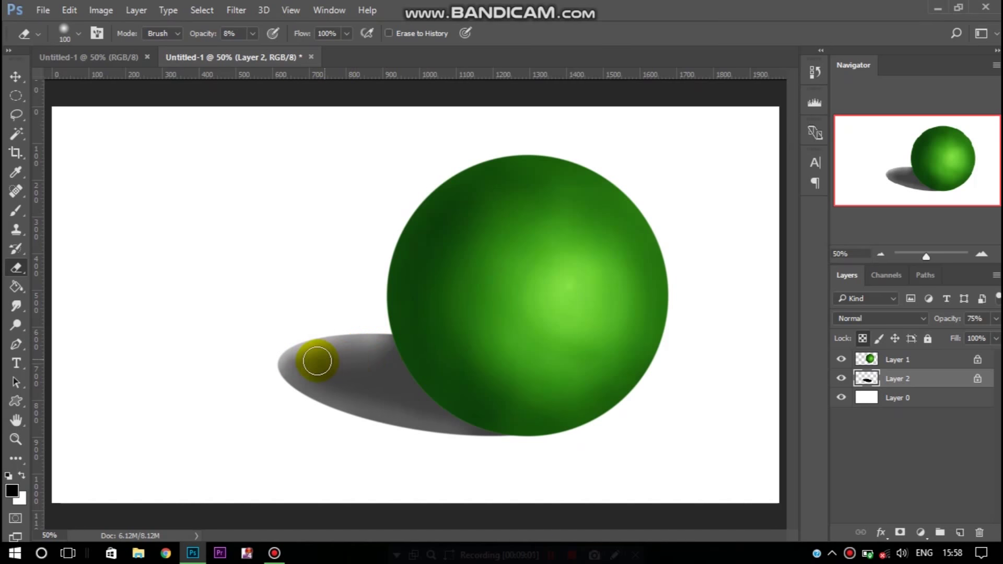
pyautogui.click(443, 432)
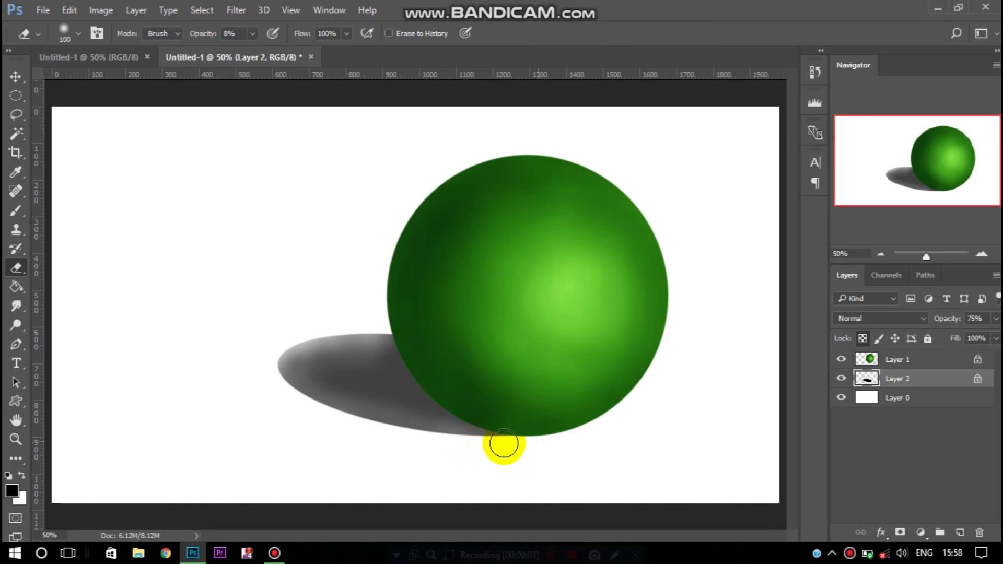
pyautogui.click(898, 359)
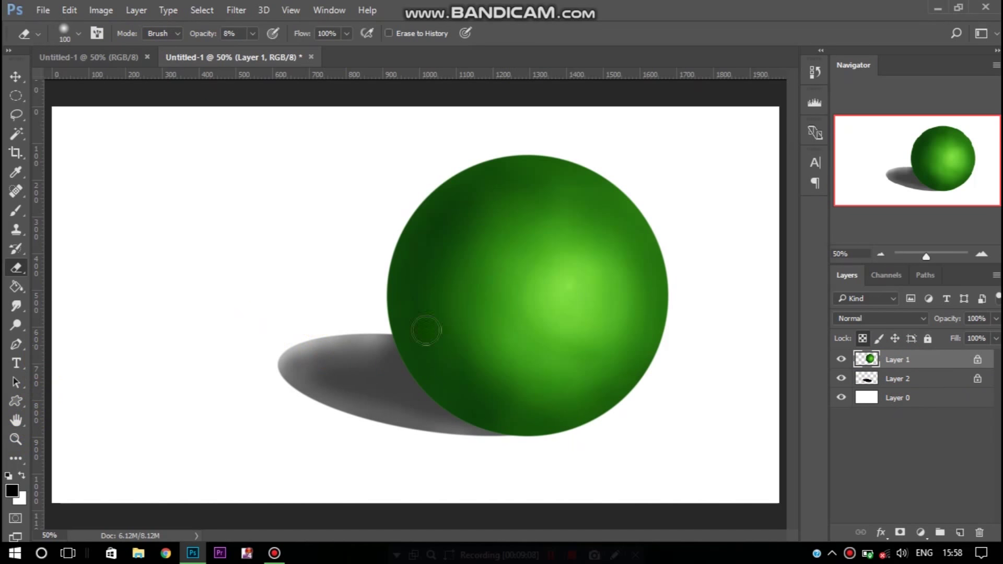
pyautogui.click(104, 258)
# Step: Set the brush to Multiply mode and undo a too-dark stroke on the sphere
pyautogui.click(15, 210)
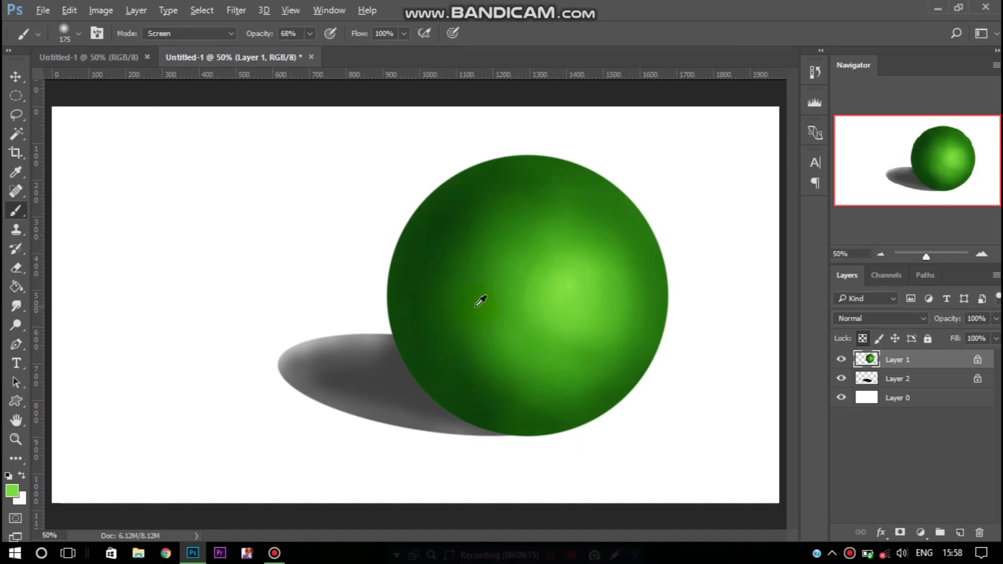
pyautogui.click(193, 33)
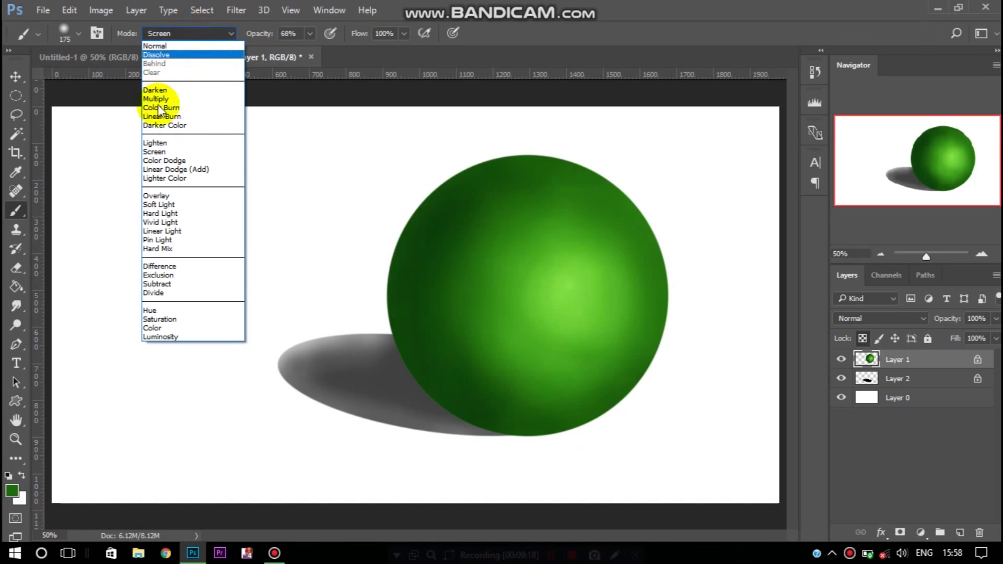
pyautogui.click(159, 98)
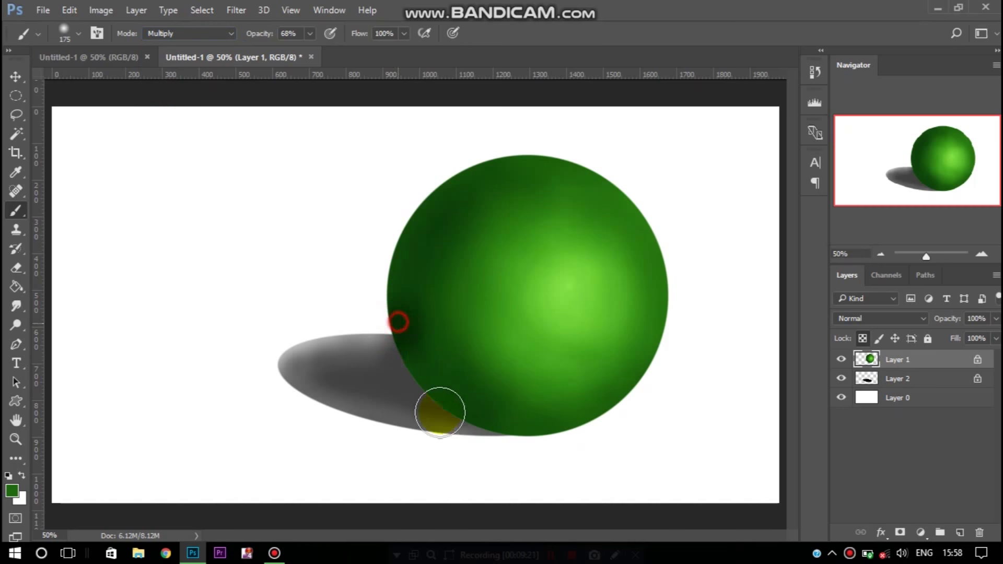
pyautogui.moveTo(426, 201); pyautogui.dragTo(395, 252)
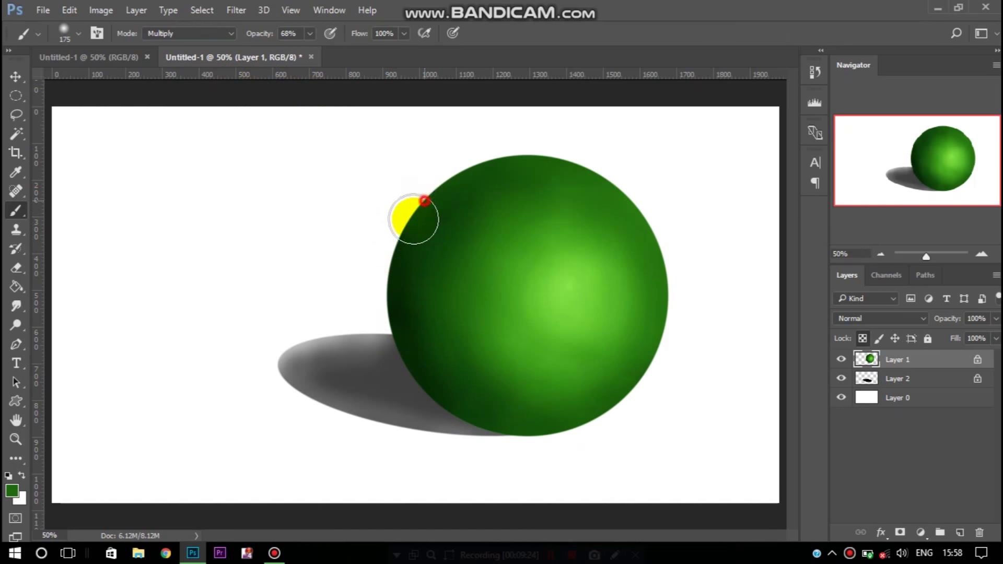
pyautogui.hotkey('ctrl', 'z')
# Step: At 12% brush opacity, shade the sphere's upper-left, left and lower edges, then select Layer 2
pyautogui.click(257, 36)
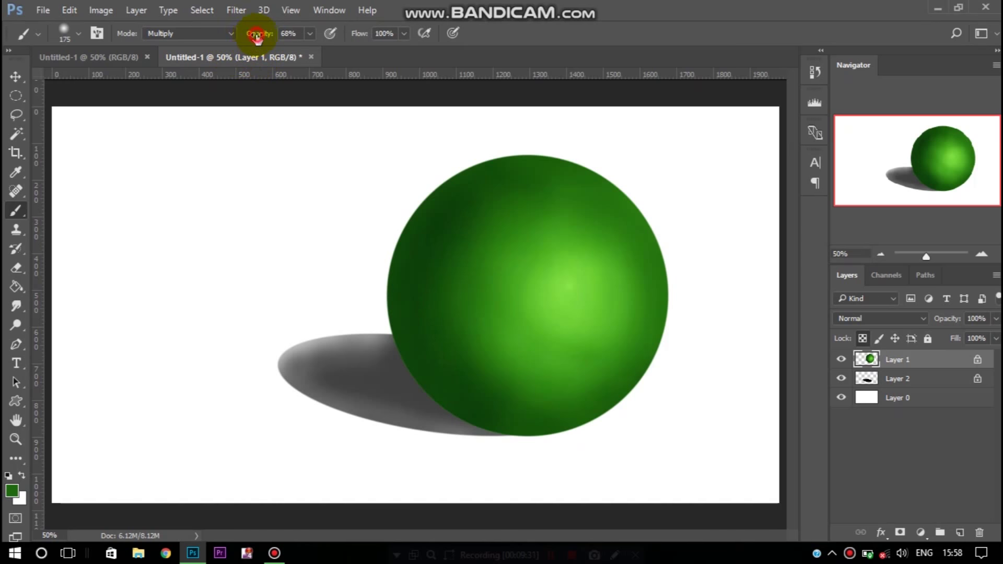
pyautogui.write('12')
pyautogui.moveTo(447, 191); pyautogui.dragTo(387, 260)
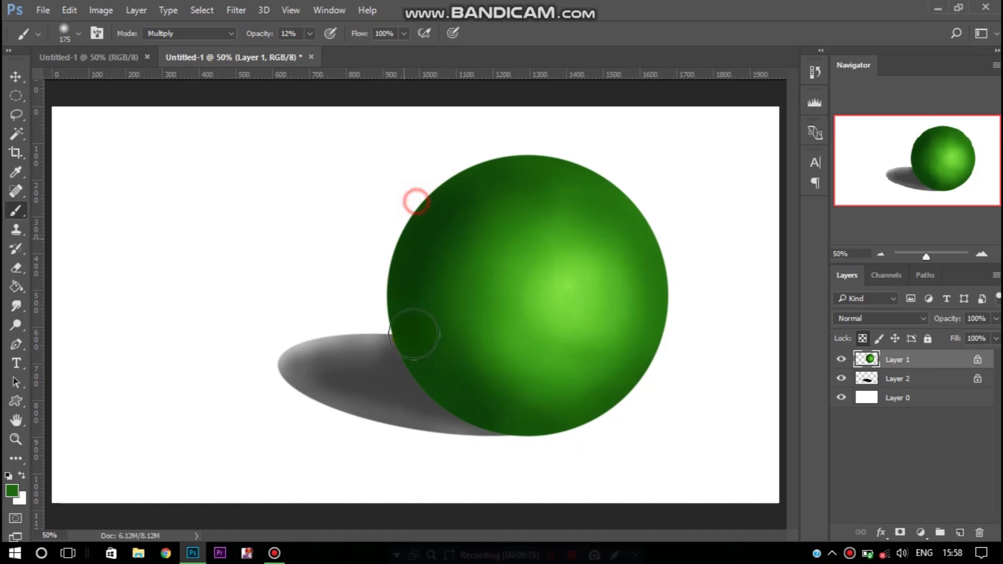
pyautogui.moveTo(395, 230); pyautogui.dragTo(374, 293)
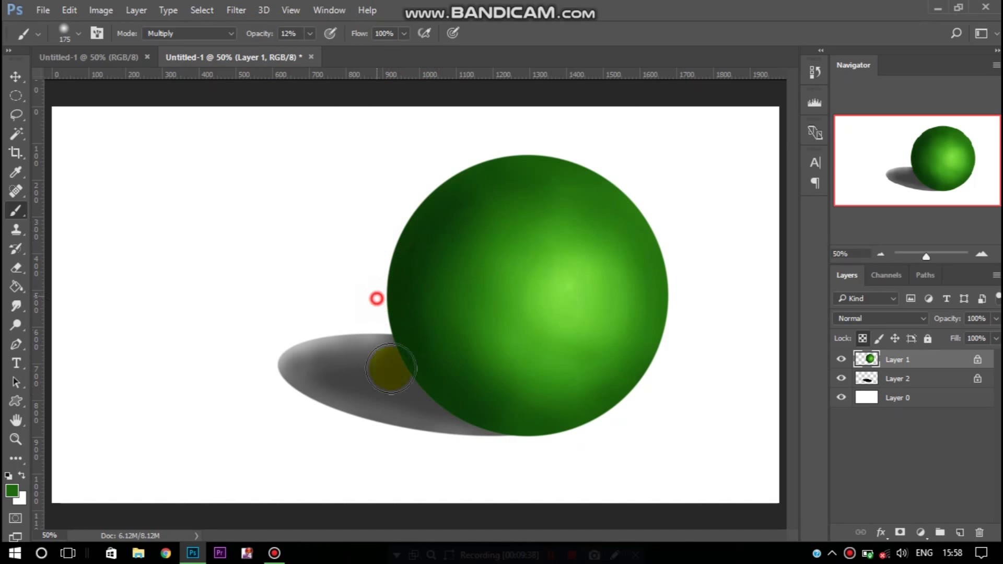
pyautogui.moveTo(400, 384)
pyautogui.mouseDown()
pyautogui.moveTo(514, 448)
pyautogui.moveTo(382, 356)
pyautogui.moveTo(426, 216)
pyautogui.moveTo(396, 344)
pyautogui.moveTo(402, 383)
pyautogui.mouseUp()
pyautogui.moveTo(487, 257)
pyautogui.mouseDown()
pyautogui.moveTo(676, 418)
pyautogui.moveTo(399, 363)
pyautogui.moveTo(385, 306)
pyautogui.moveTo(496, 436)
pyautogui.mouseUp()
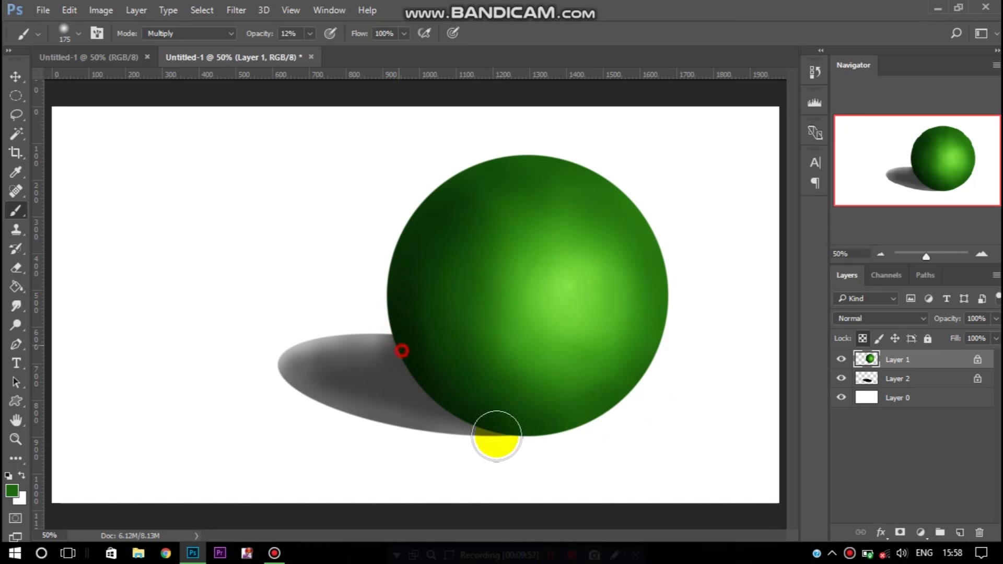
pyautogui.click(269, 224)
pyautogui.click(906, 383)
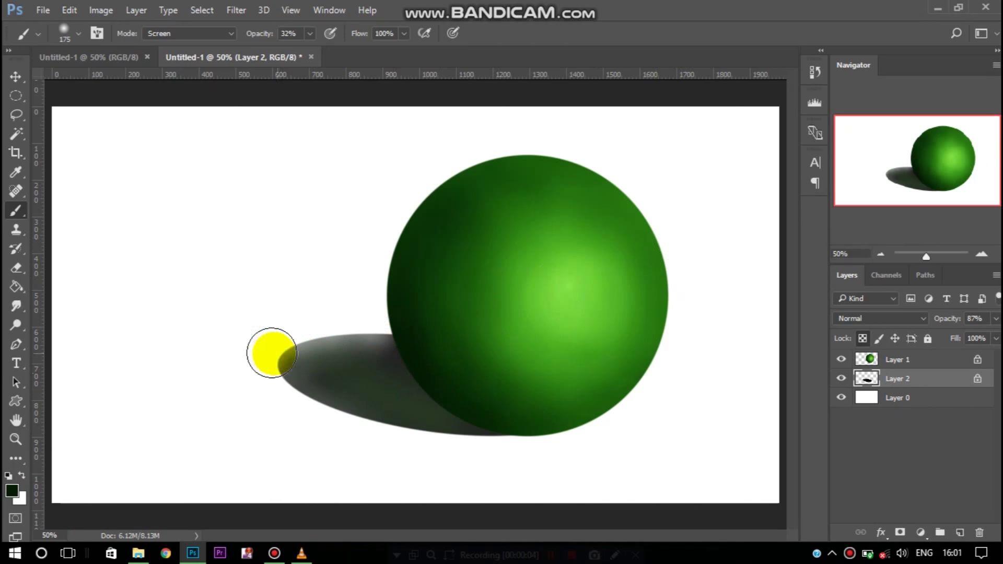
# Step: Set the foreground colour to pure black and return to the Brush
pyautogui.click(10, 491)
pyautogui.moveTo(732, 224); pyautogui.dragTo(751, 248)
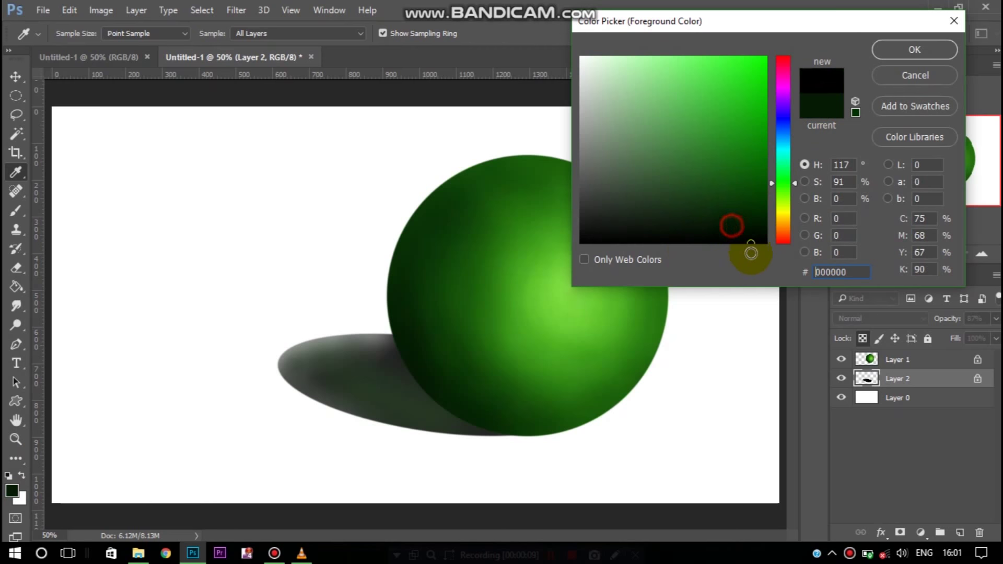
pyautogui.click(902, 51)
pyautogui.press('b')
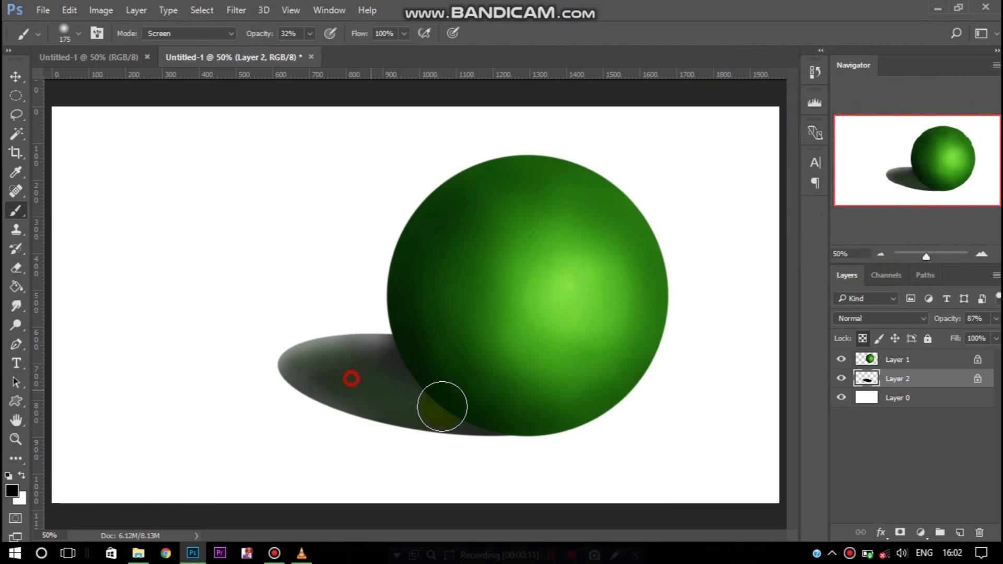
pyautogui.click(394, 392)
pyautogui.click(376, 370)
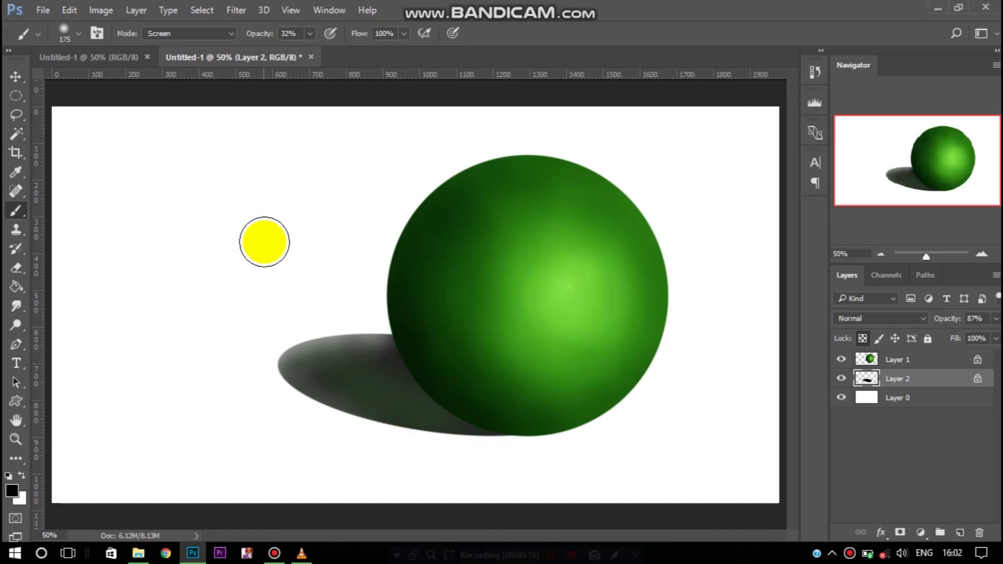
# Step: Paint over the cast shadow with black in Multiply mode and lower Layer 2 opacity to 93%
pyautogui.click(204, 33)
pyautogui.click(197, 98)
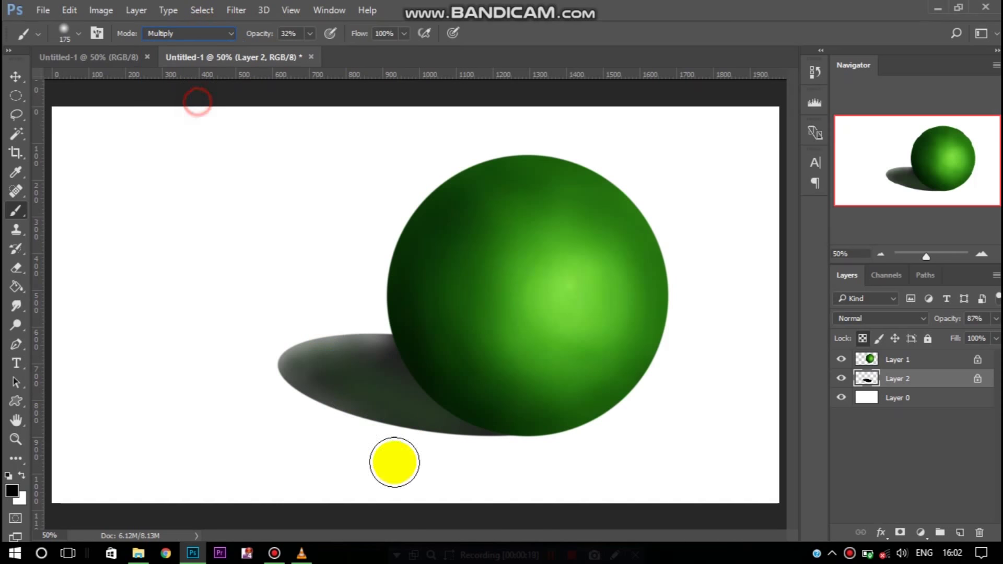
pyautogui.moveTo(387, 374)
pyautogui.mouseDown()
pyautogui.moveTo(397, 388)
pyautogui.moveTo(496, 409)
pyautogui.mouseUp()
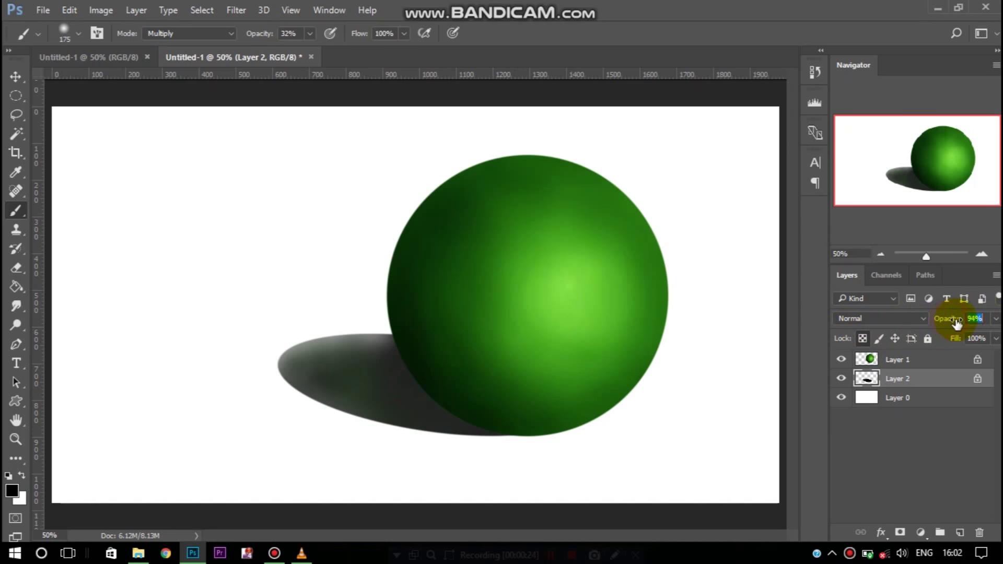
pyautogui.moveTo(956, 323); pyautogui.dragTo(951, 323)
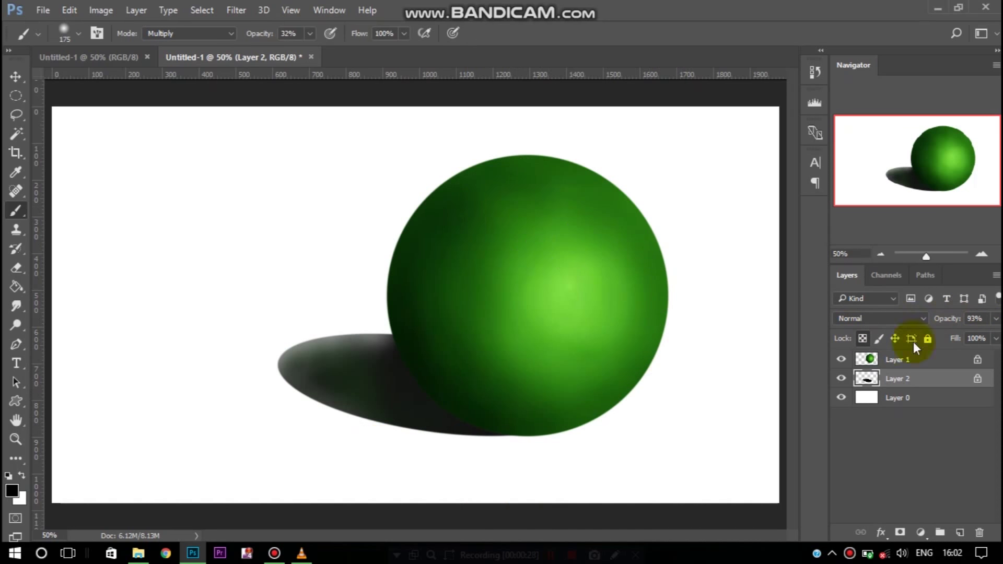
# Step: Select the white background layer and paint a stroke beneath the sphere
pyautogui.click(929, 400)
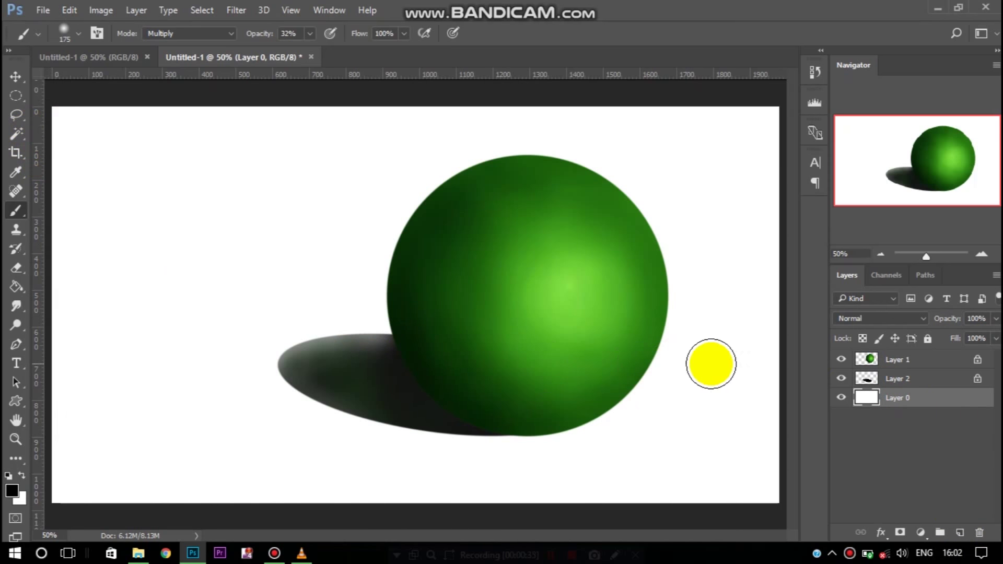
pyautogui.click(92, 137)
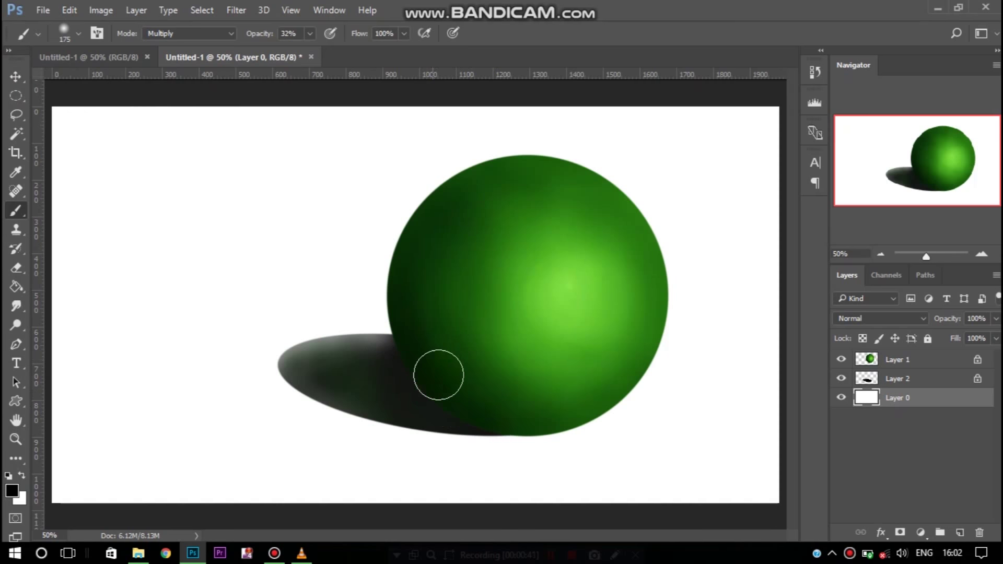
pyautogui.moveTo(614, 464); pyautogui.dragTo(605, 433)
pyautogui.click(4, 166)
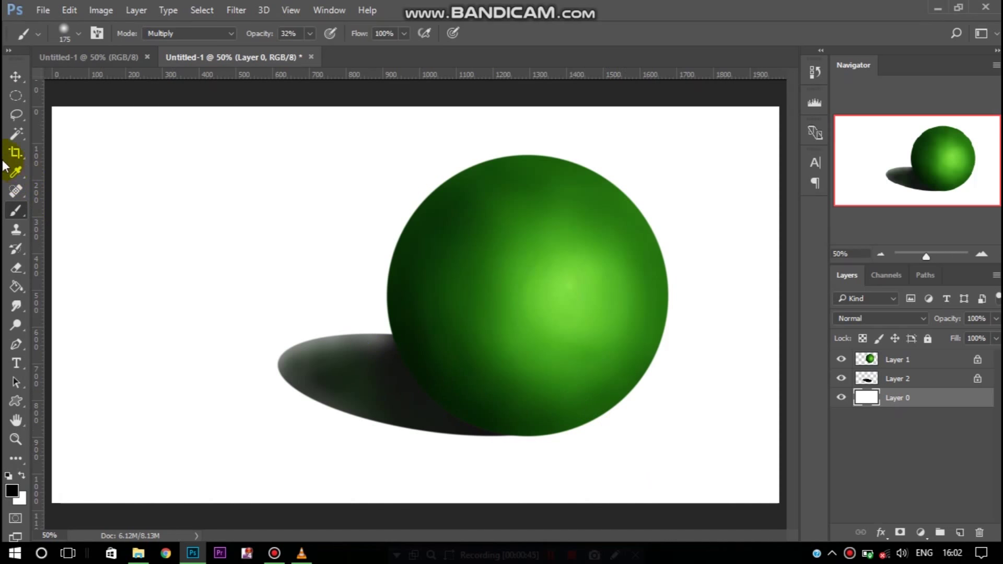
# Step: Shrink the brush to 80, dab black at 100% along the sphere's base on Layer 2, and add a layer
pyautogui.click(911, 359)
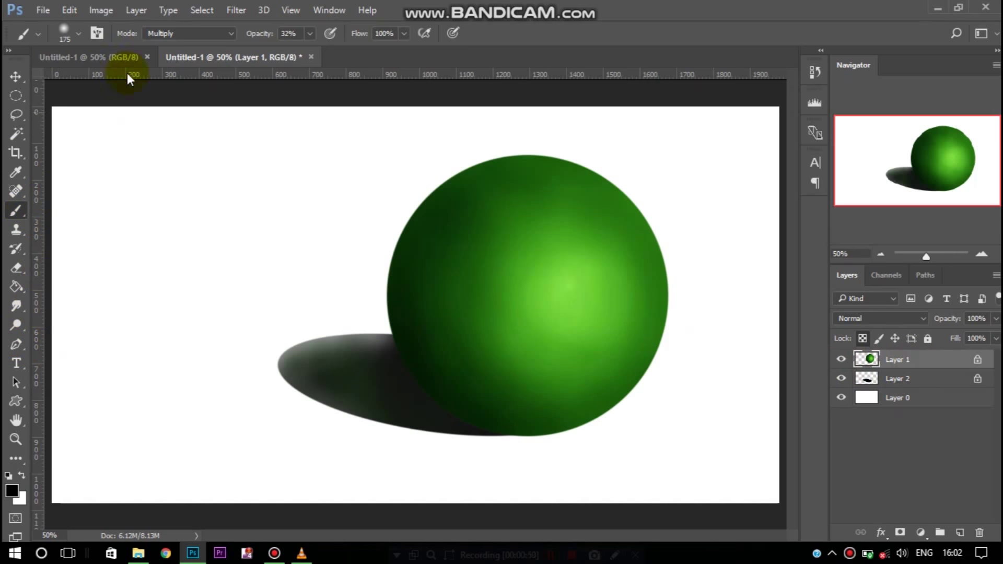
pyautogui.press('[')
pyautogui.press('[')
pyautogui.press('[')
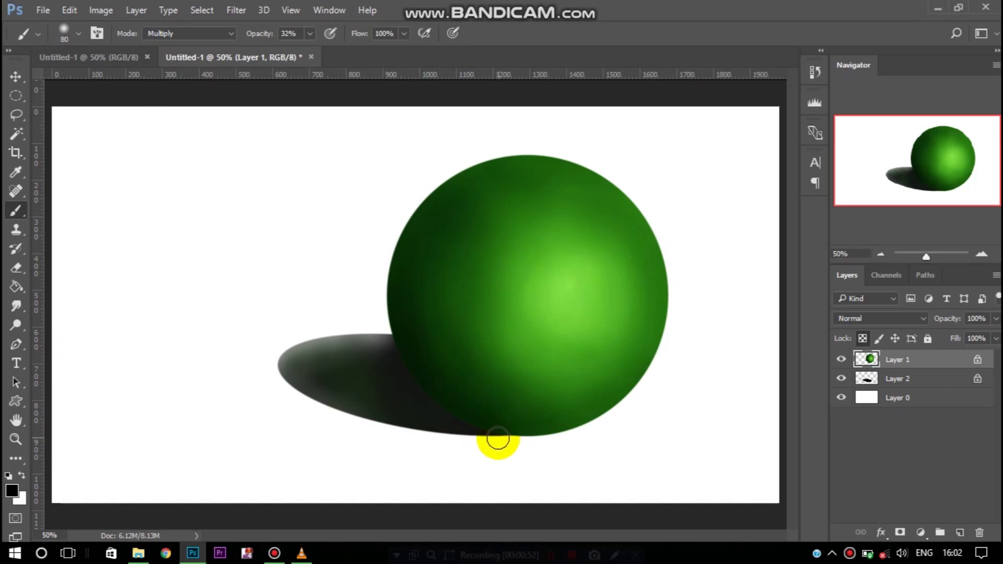
pyautogui.click(895, 381)
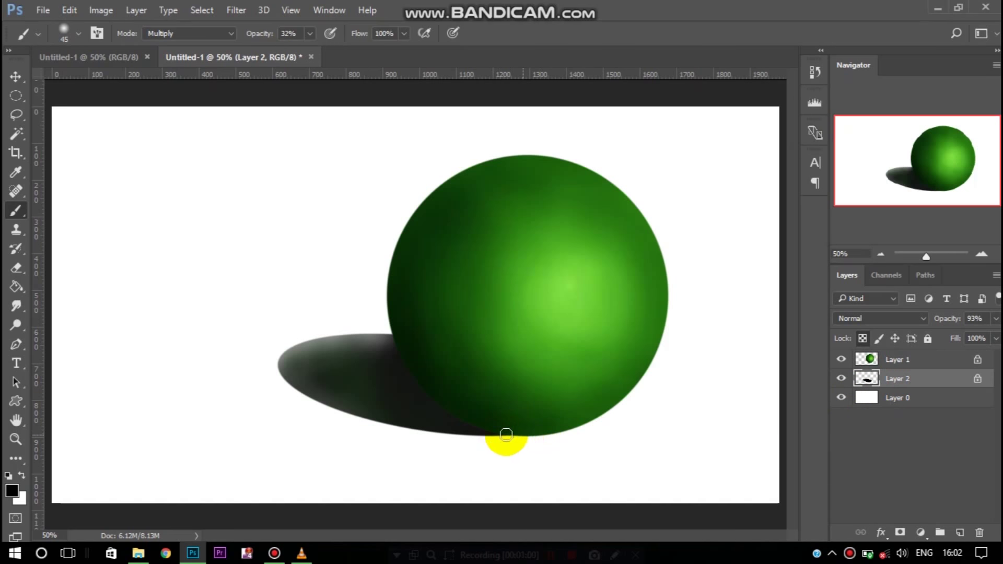
pyautogui.press('0')
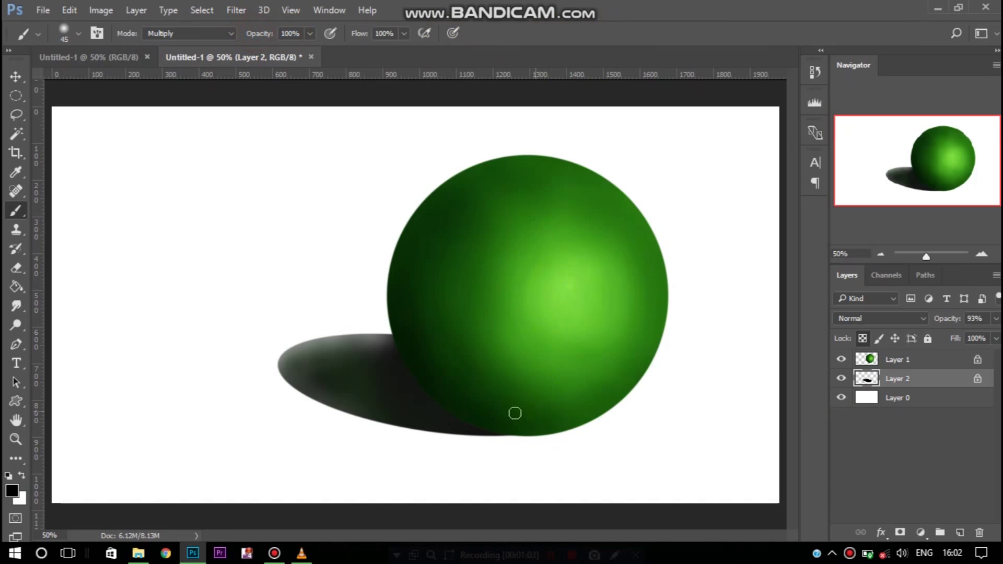
pyautogui.click(497, 432)
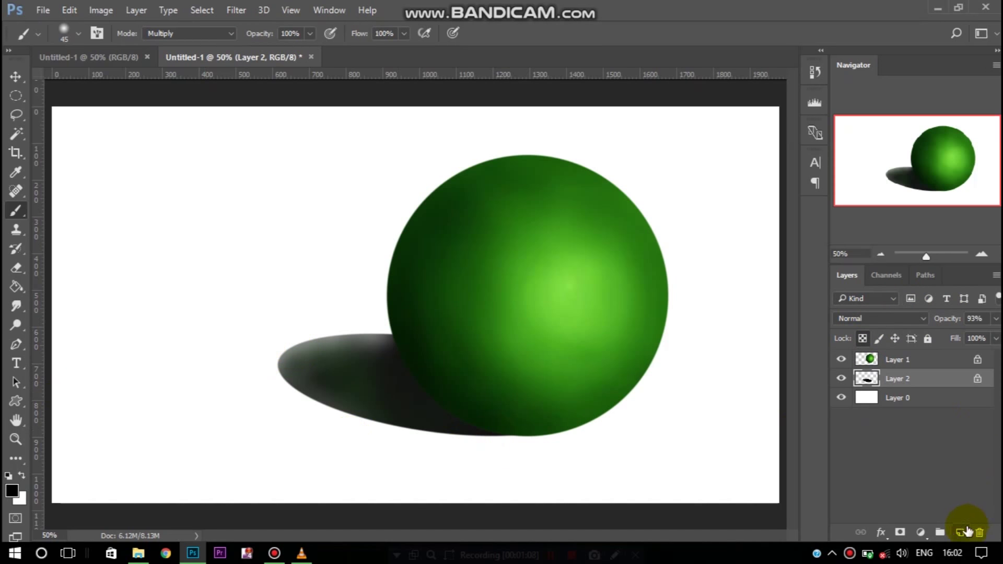
pyautogui.click(959, 532)
# Step: Move Layer 3 below Layer 2 and undo a stray stroke along the sphere's bottom
pyautogui.moveTo(960, 398); pyautogui.dragTo(935, 408)
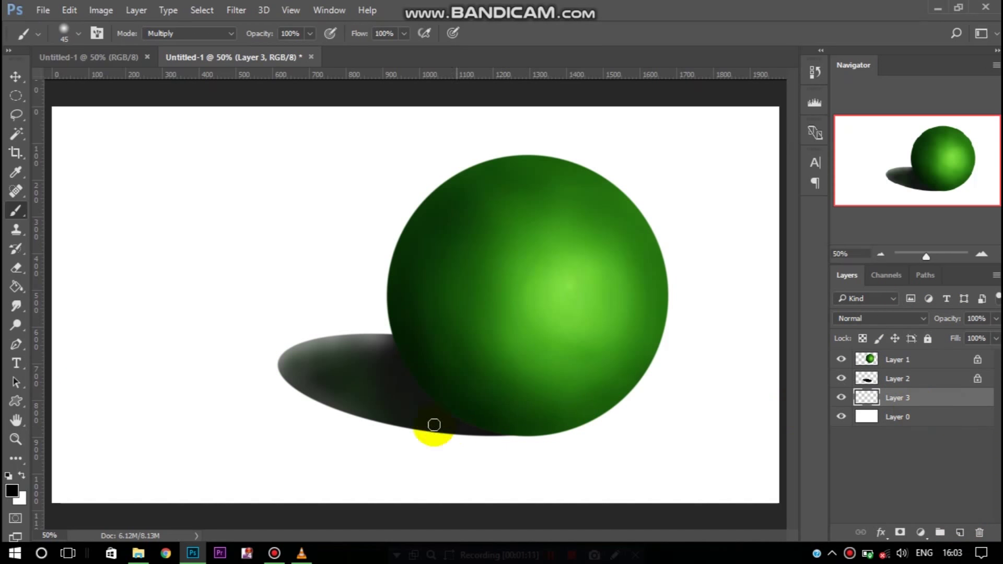
pyautogui.moveTo(479, 435); pyautogui.dragTo(539, 434)
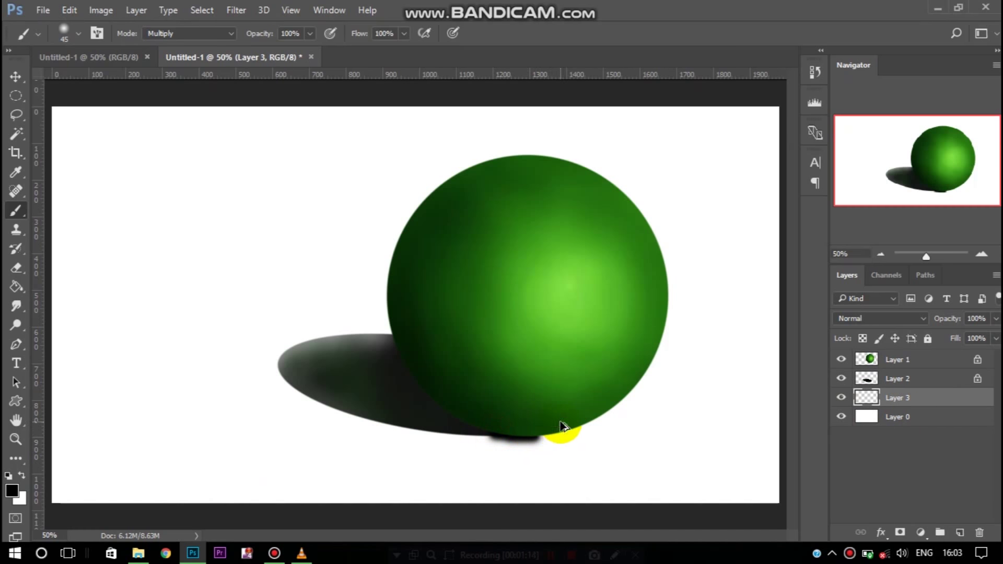
pyautogui.hotkey('ctrl', 'z')
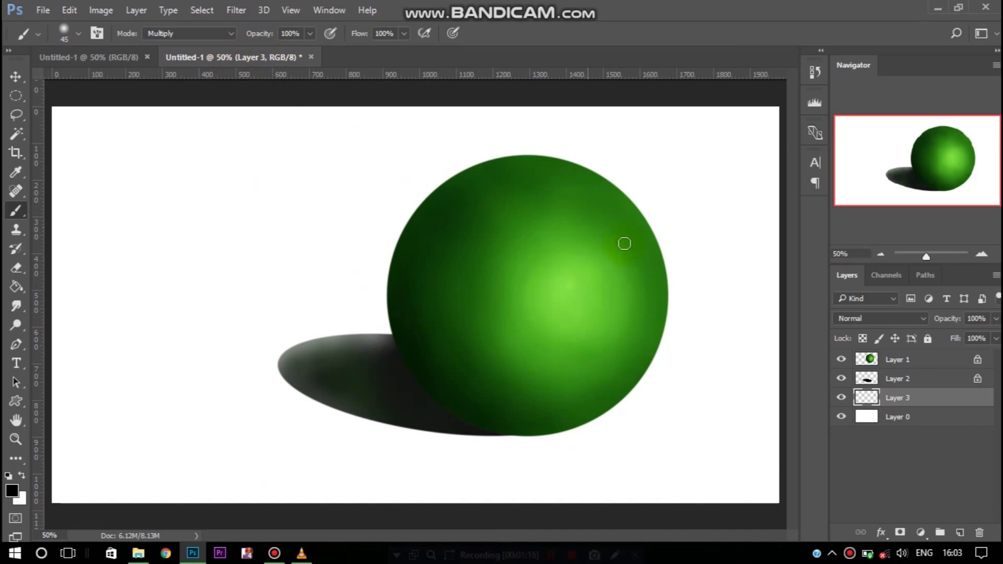
# Step: Draw a thin elliptical selection at the sphere's base, redrawing it after an empty-selection error
pyautogui.click(25, 98)
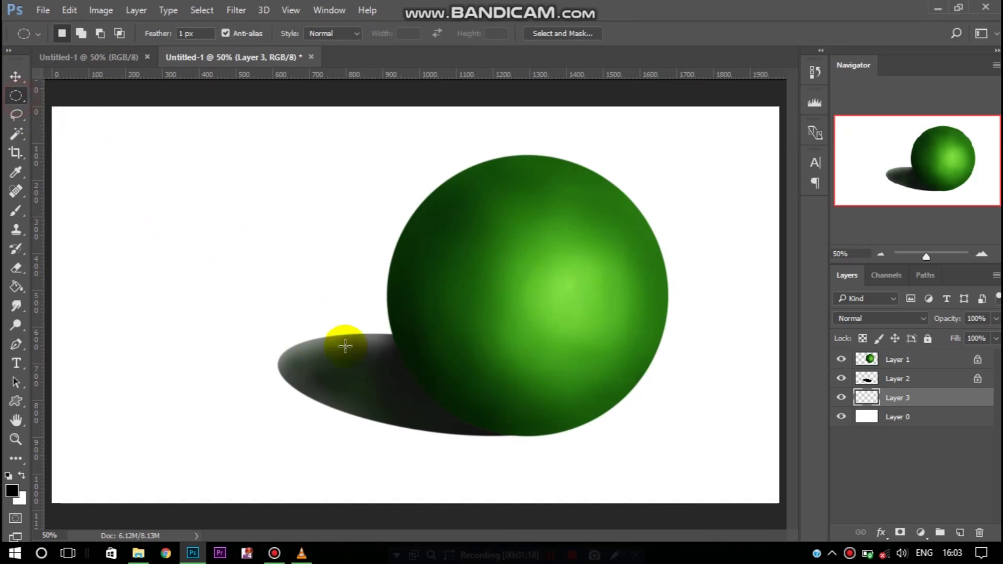
pyautogui.moveTo(482, 428); pyautogui.dragTo(539, 435)
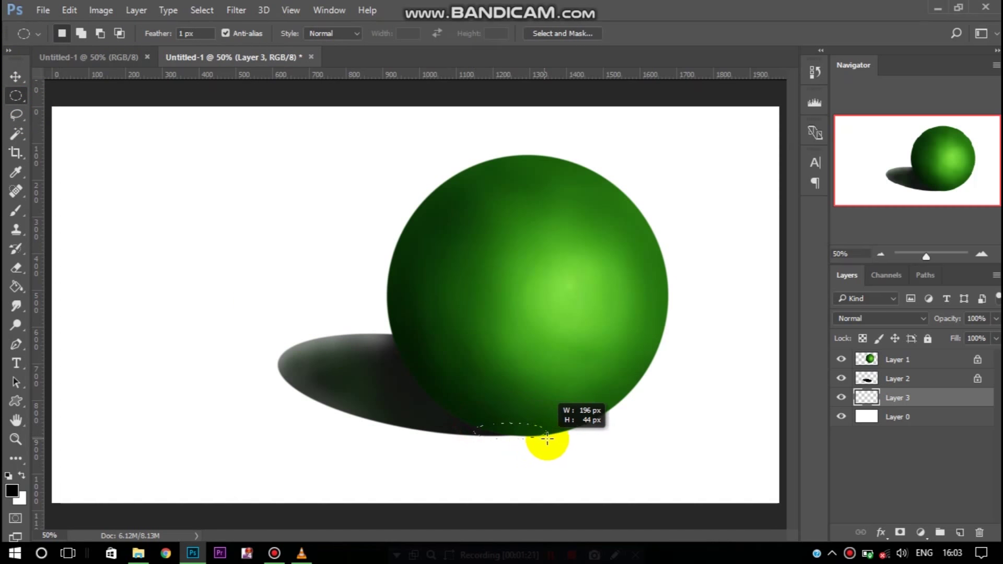
pyautogui.keyDown('ctrl'); pyautogui.click(524, 431); pyautogui.keyUp('ctrl')
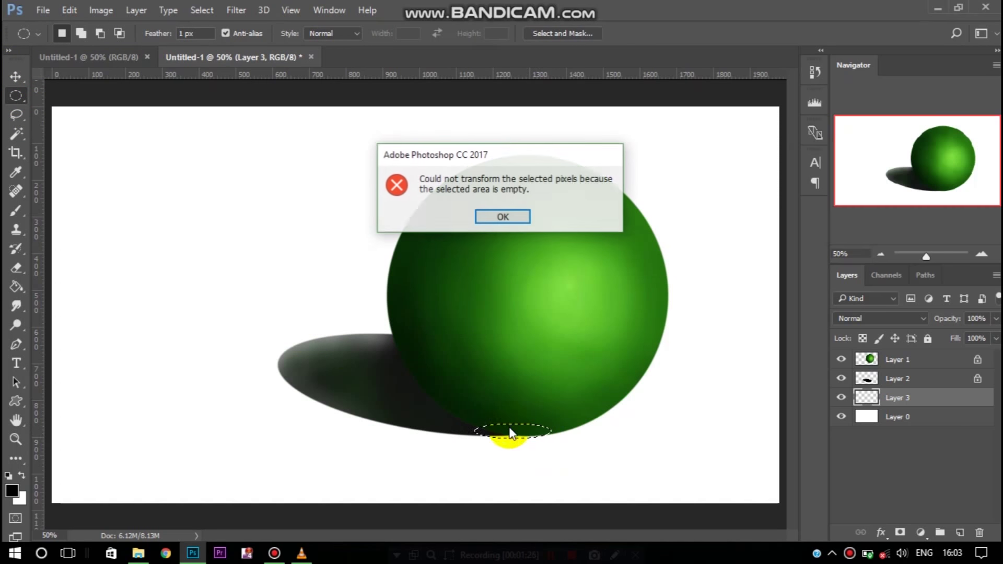
pyautogui.click(503, 218)
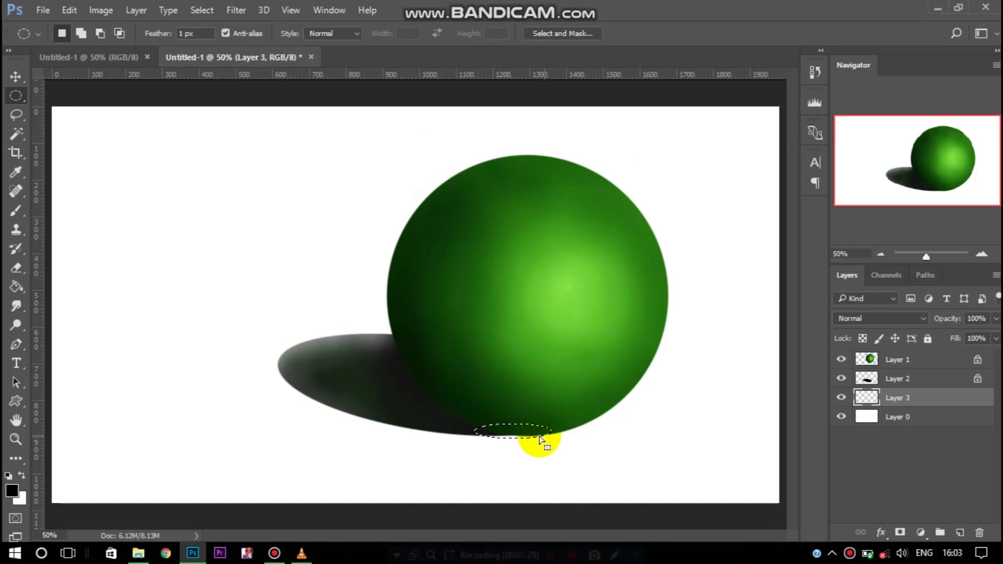
pyautogui.moveTo(487, 423); pyautogui.dragTo(557, 436)
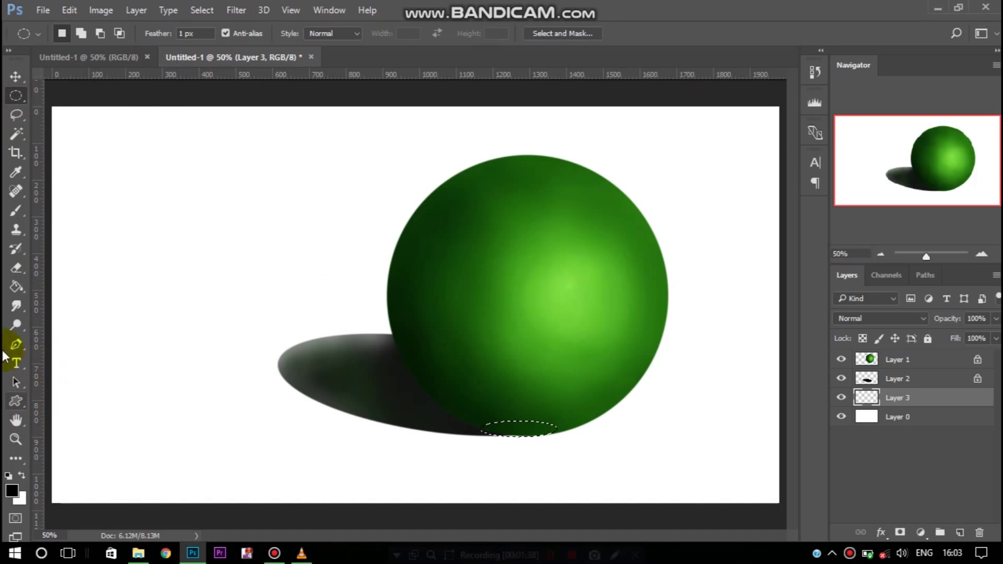
# Step: Fill the thin oval with black using the Paint Bucket, then toggle layer visibility to check the shadows
pyautogui.click(19, 285)
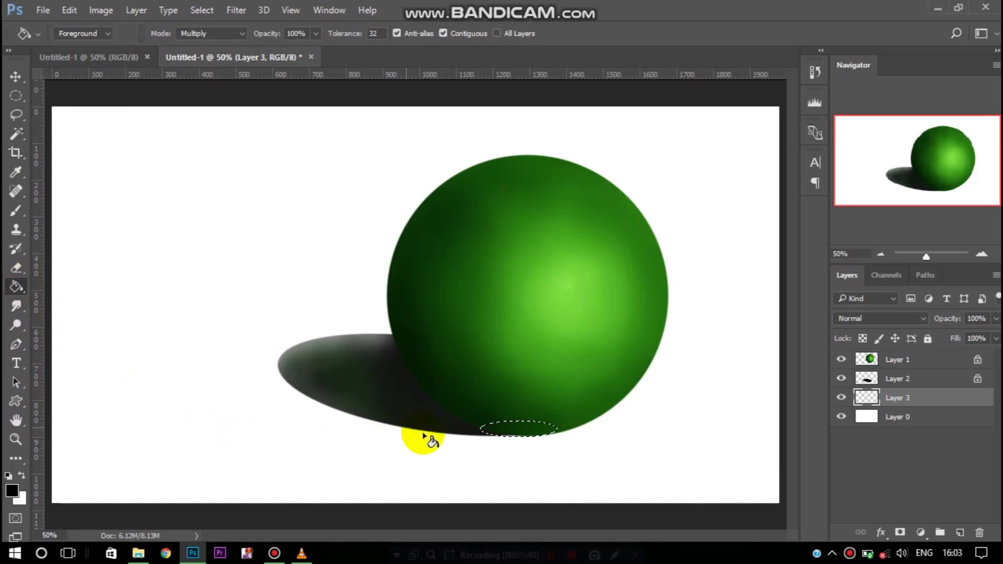
pyautogui.click(508, 430)
pyautogui.click(841, 360)
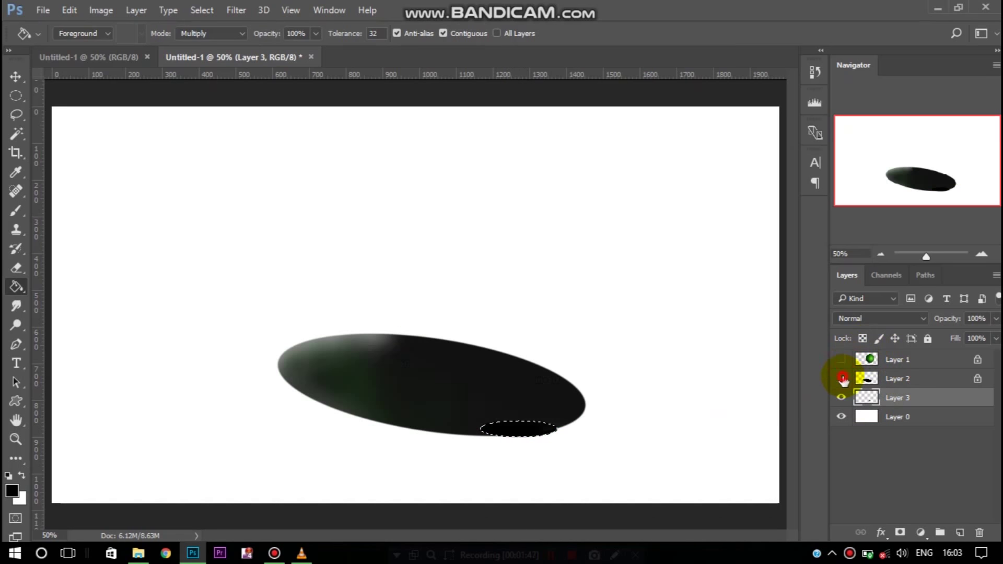
pyautogui.click(841, 378)
pyautogui.click(840, 360)
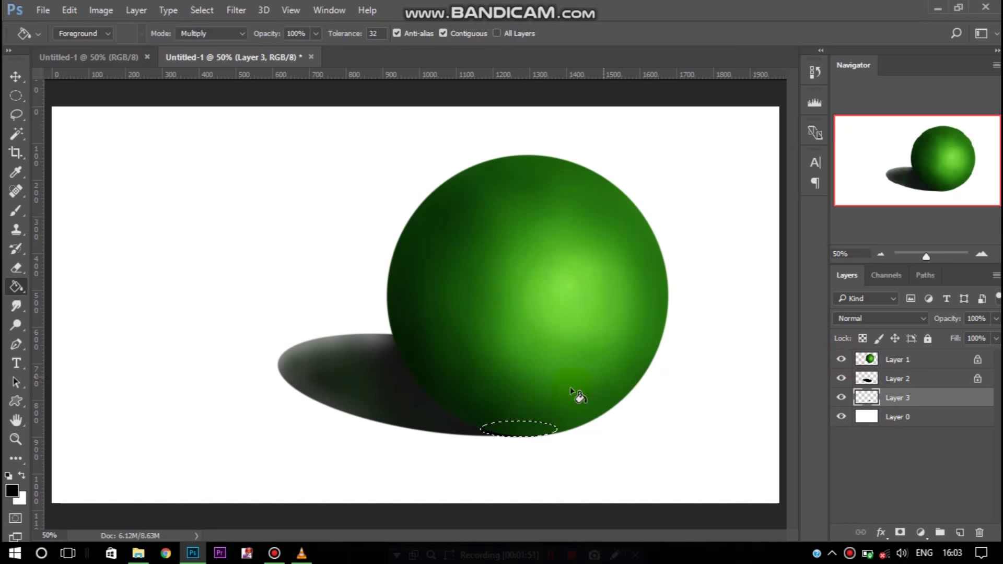